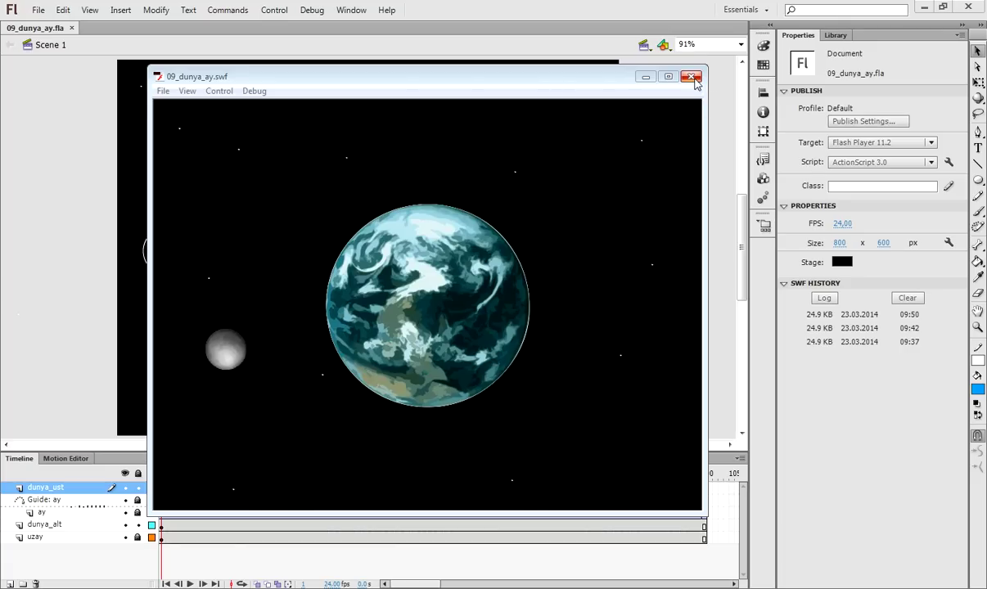
Close the movie preview and create a new ActionScript 3.0 document sized 800 x 600 px
{"action": "left_click", "coordinate": [691, 77]}
{"action": "left_click", "coordinate": [38, 10]}
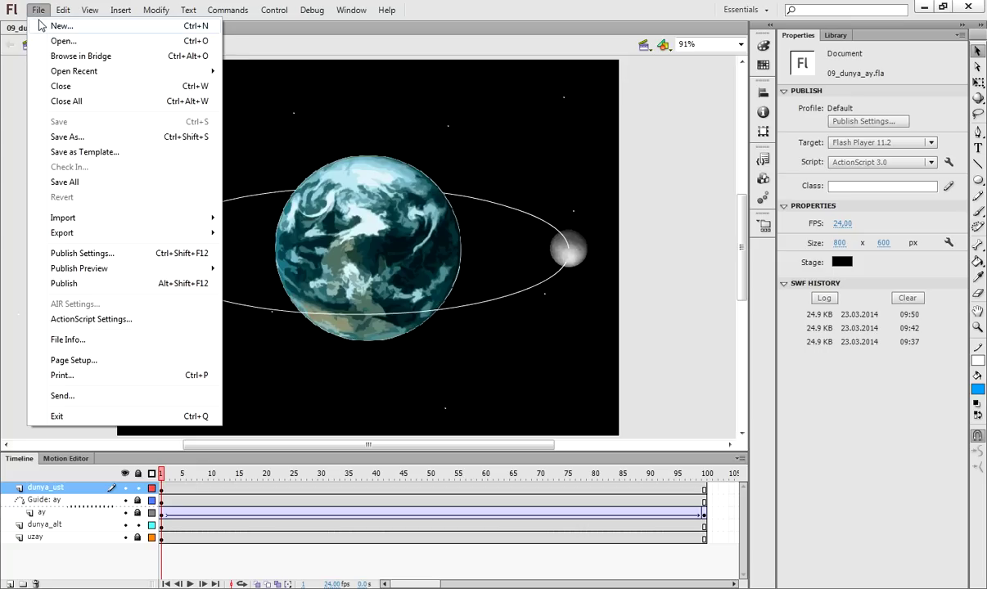
{"action": "key", "text": "ctrl+n"}
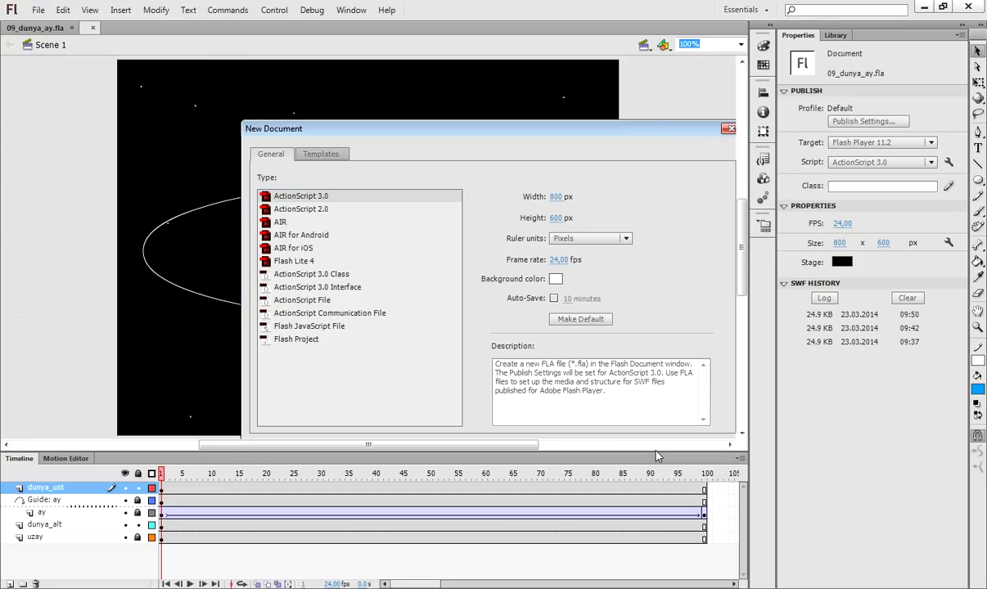
{"action": "left_click", "coordinate": [659, 449]}
Rename the new document's only layer to Uzay
{"action": "double_click", "coordinate": [43, 488]}
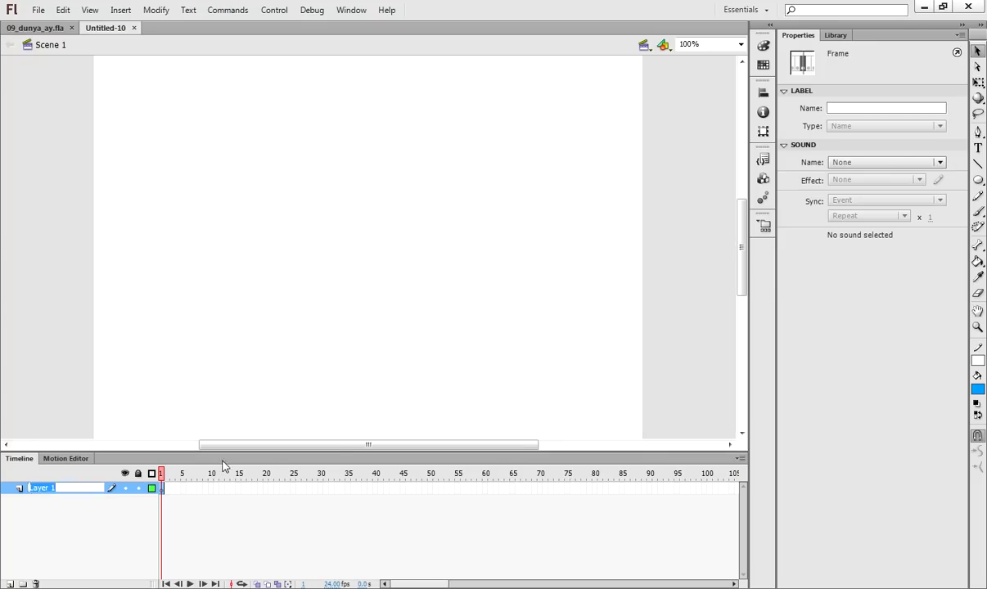
{"action": "type", "text": "Uzay"}
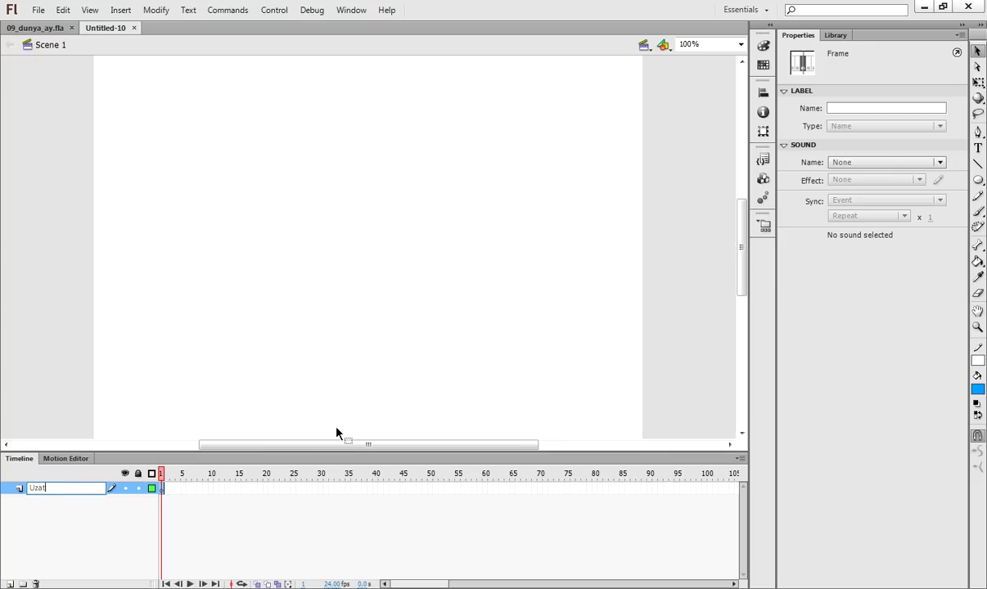
{"action": "left_click", "coordinate": [336, 432]}
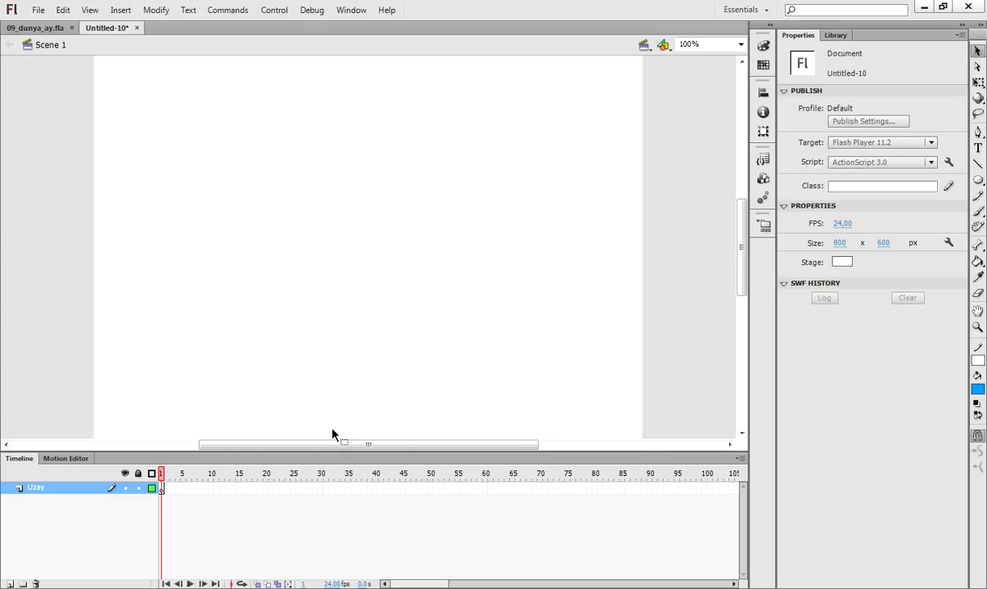
Set the stage background colour to black
{"action": "scroll", "coordinate": [692, 398], "scroll_direction": "down", "scroll_amount": 1}
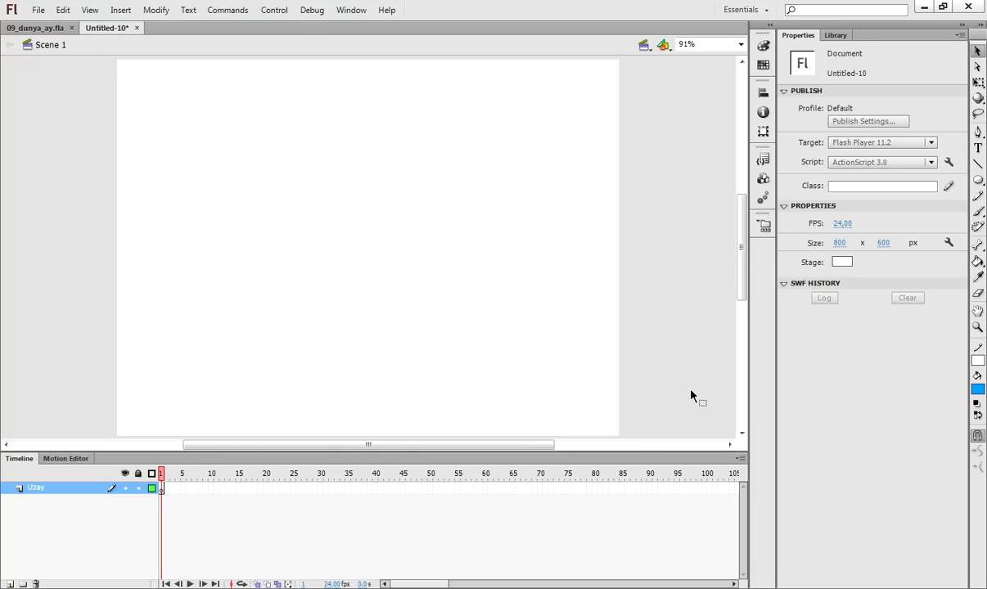
{"action": "left_click", "coordinate": [839, 265]}
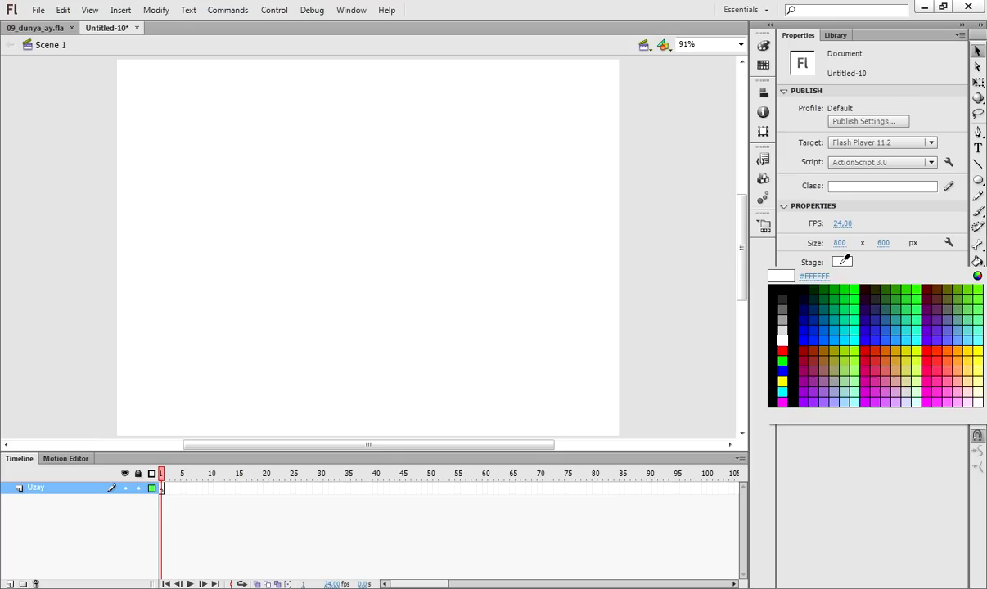
{"action": "left_click", "coordinate": [775, 291]}
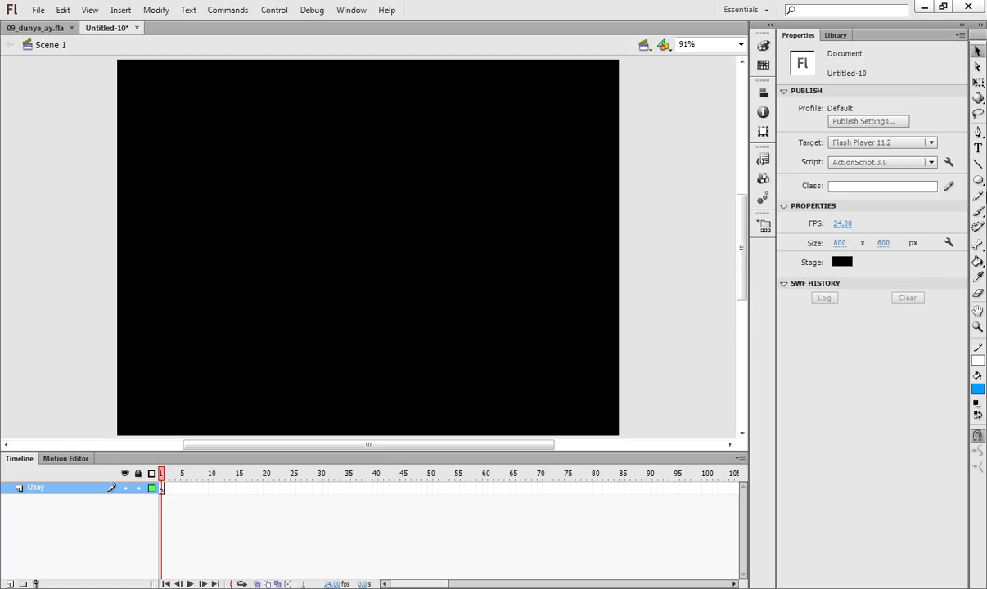
Paint small white star dots scattered across the black stage on the Uzay layer with the Brush tool
{"action": "left_click", "coordinate": [978, 211]}
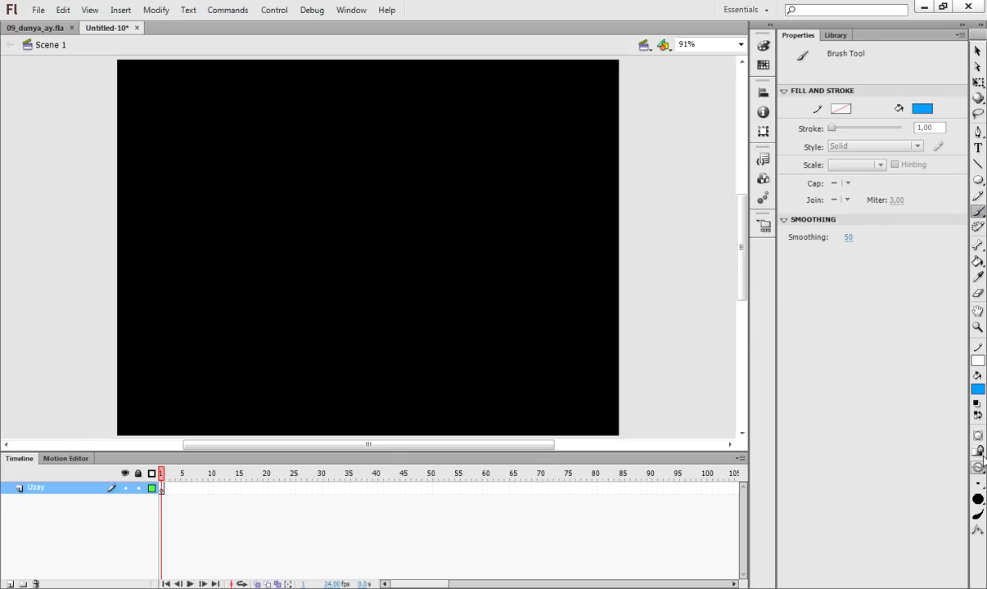
{"action": "left_click", "coordinate": [979, 416]}
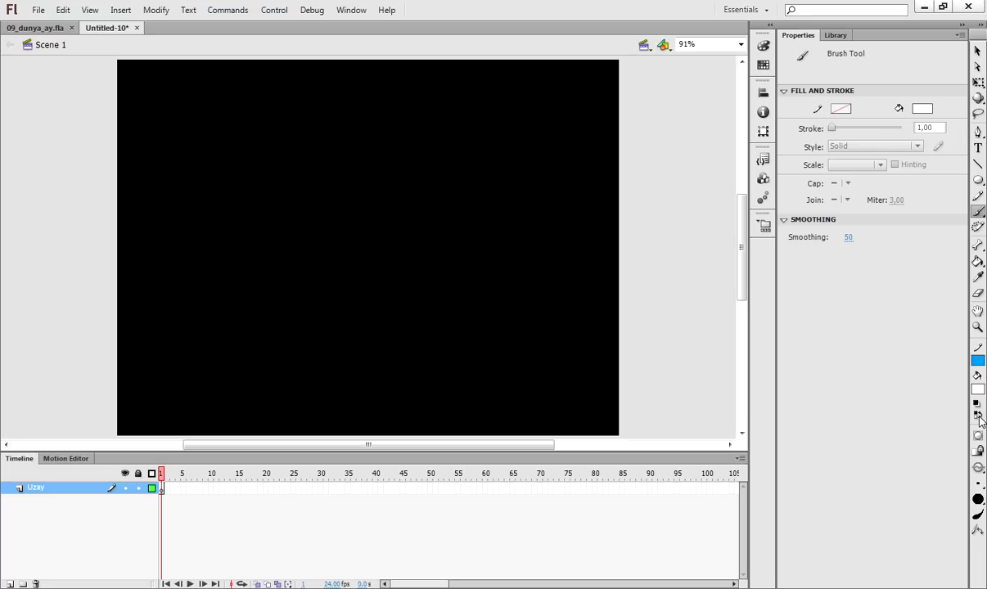
{"action": "left_click", "coordinate": [977, 403]}
{"action": "left_click", "coordinate": [979, 415]}
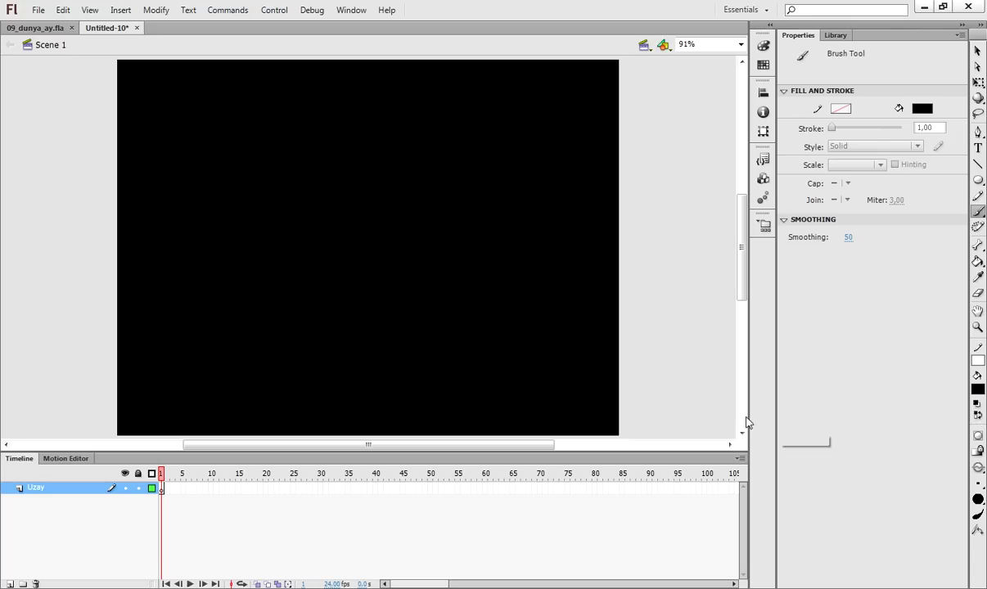
{"action": "left_click", "coordinate": [979, 417]}
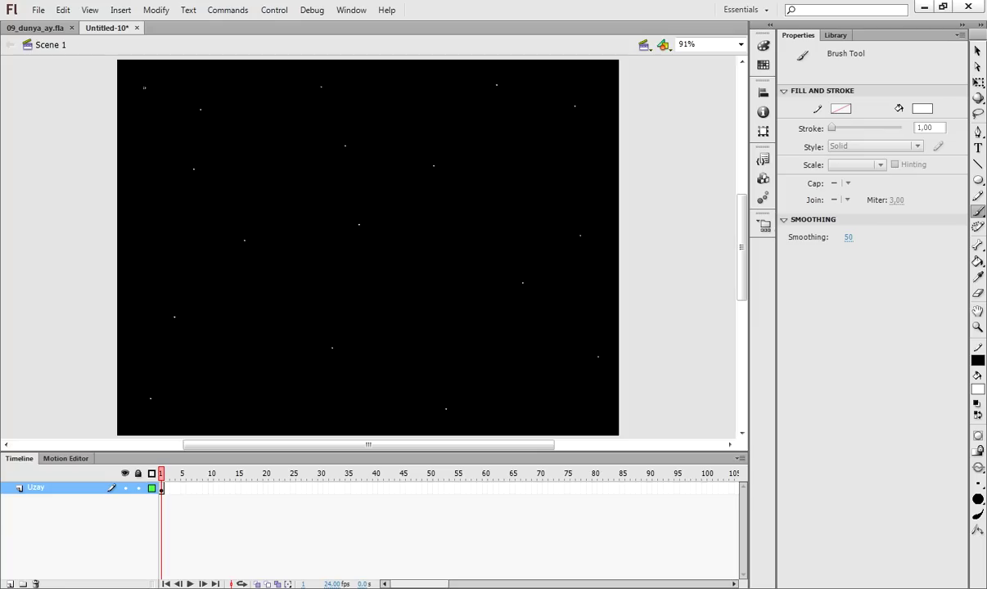
Lock the Uzay layer and add a new layer named Dunya above it
{"action": "left_click", "coordinate": [138, 489]}
{"action": "left_click", "coordinate": [9, 584]}
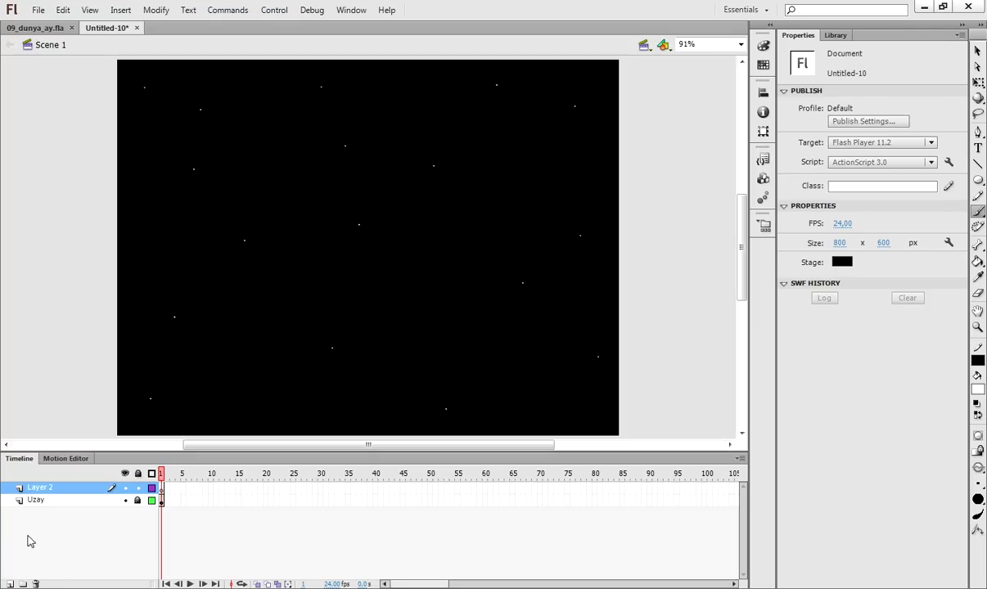
{"action": "double_click", "coordinate": [37, 488]}
{"action": "type", "text": "Duny"}
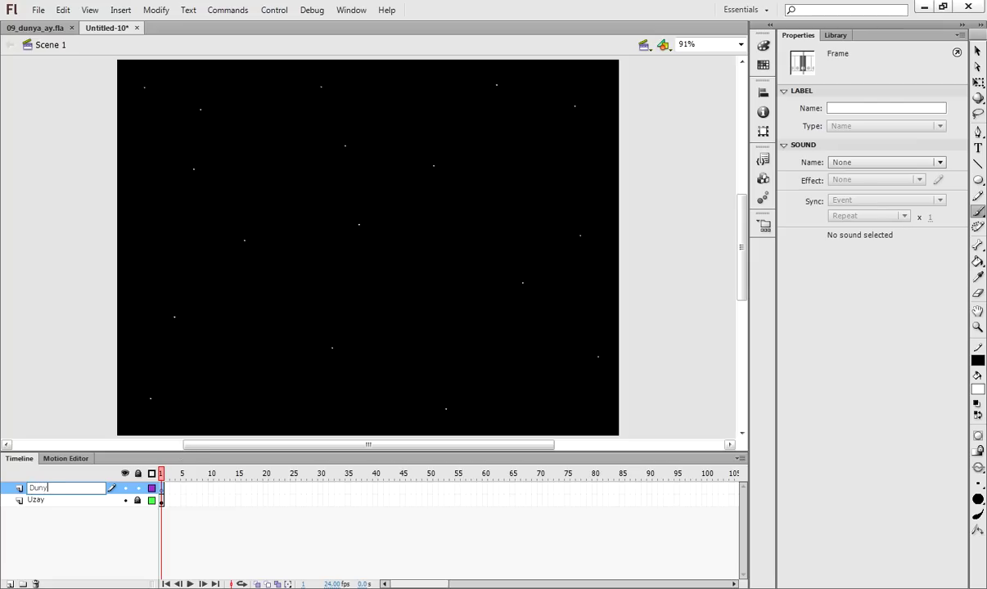
{"action": "type", "text": "a"}
{"action": "key", "text": "Return"}
{"action": "left_click", "coordinate": [172, 427]}
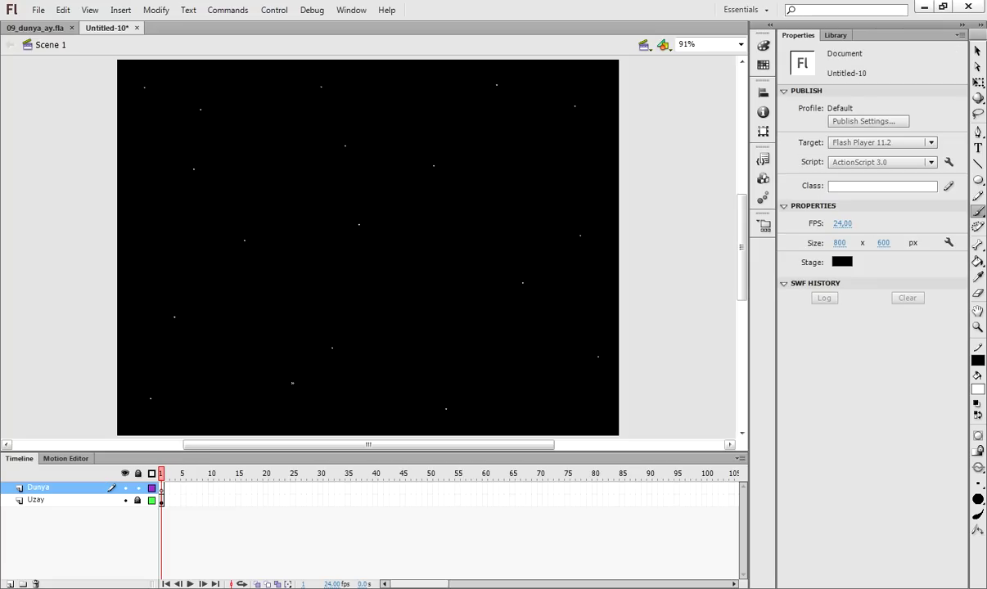
Draw a blue-filled circle about 357 px wide in the middle of the stage on the Dunya layer
{"action": "key", "text": "o"}
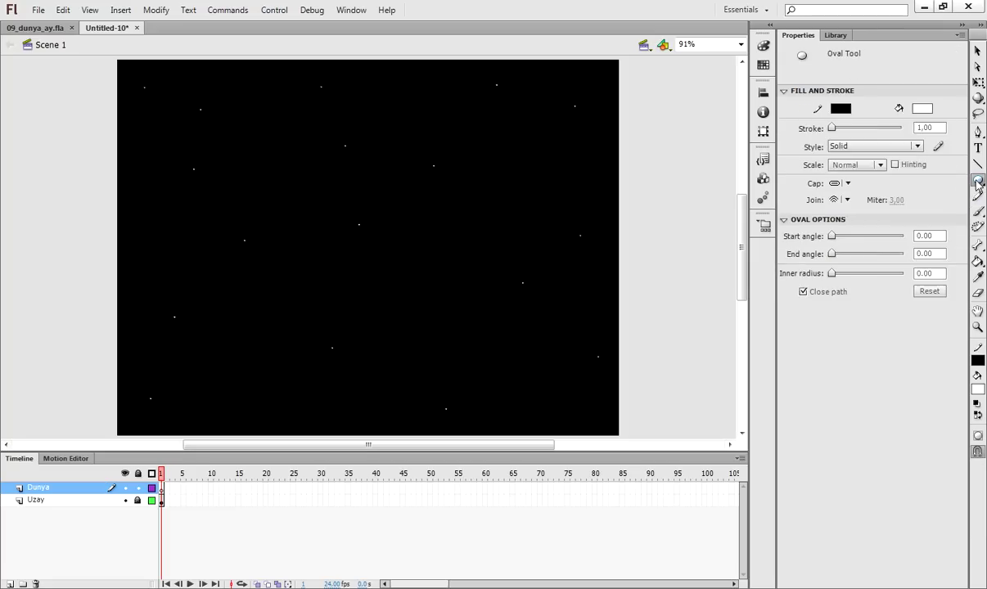
{"action": "left_click", "coordinate": [928, 113]}
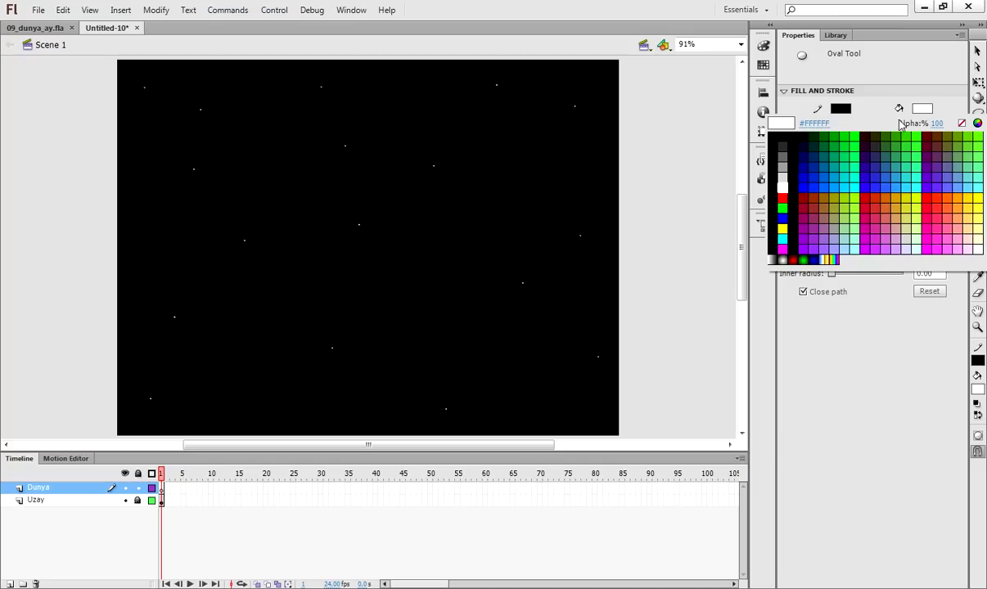
{"action": "left_click", "coordinate": [837, 187]}
{"action": "left_click_drag", "start_coordinate": [254, 156], "coordinate": [478, 357]}
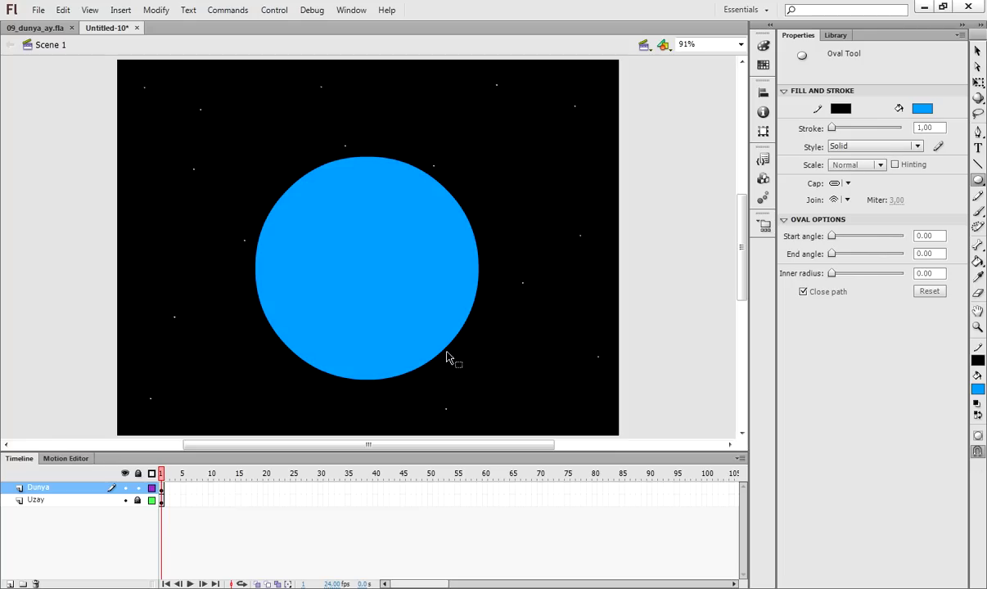
Delete the blue circle from the Dunya layer
{"action": "key", "text": "v"}
{"action": "left_click", "coordinate": [415, 322]}
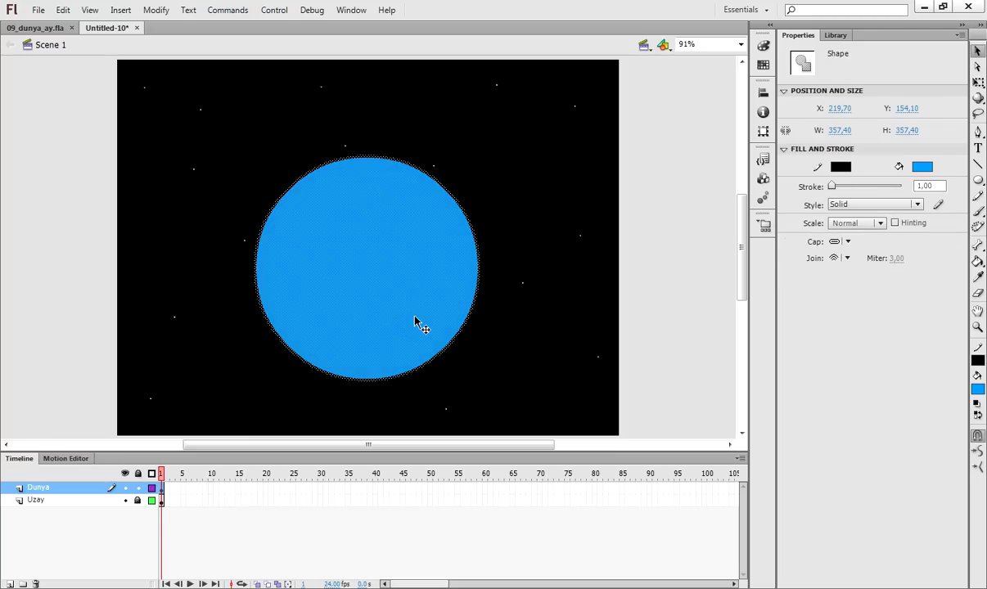
{"action": "key", "text": "Delete"}
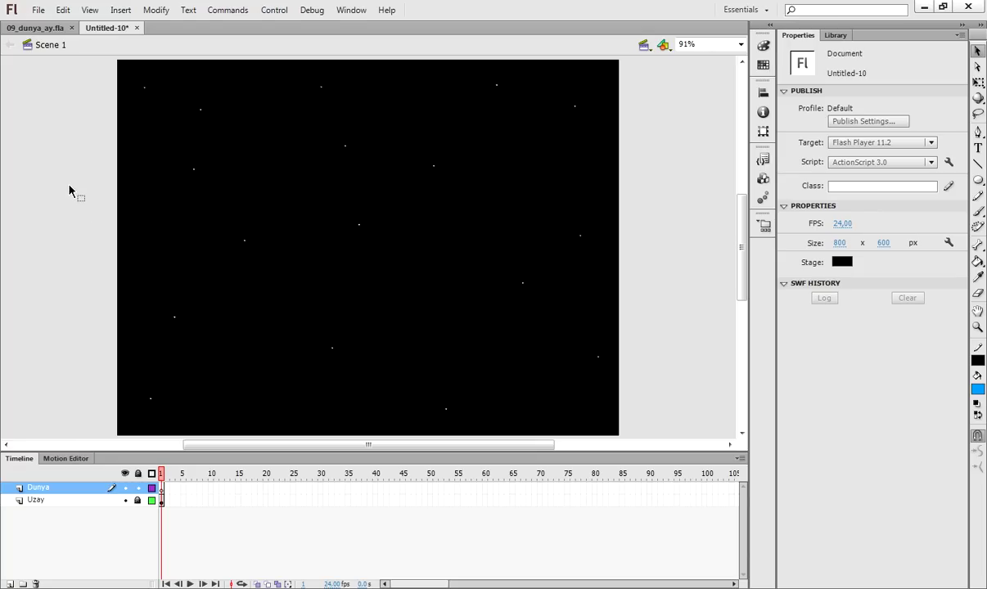
{"action": "left_click", "coordinate": [37, 10]}
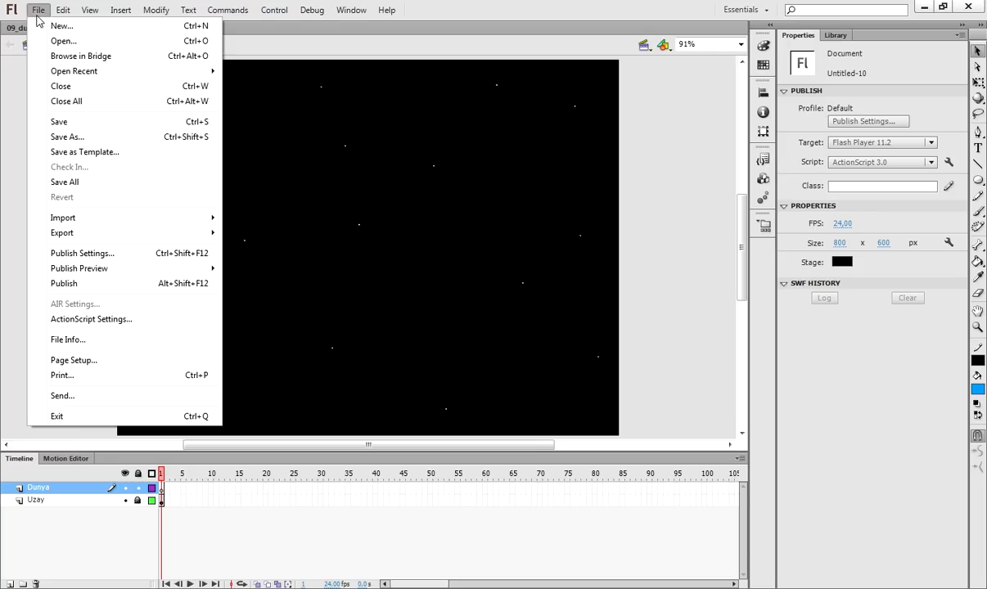
{"action": "mouse_move", "coordinate": [88, 218]}
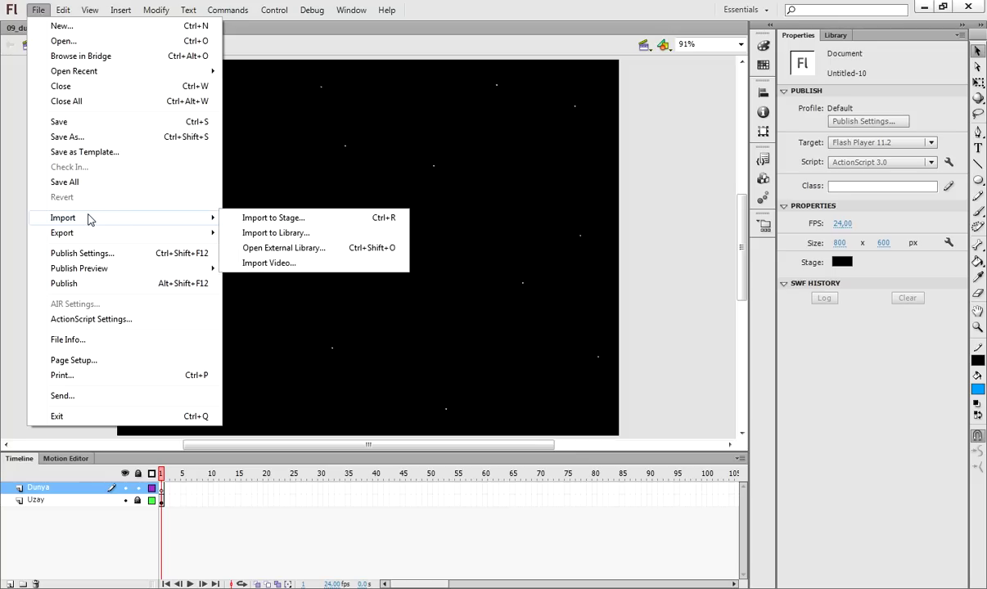
{"action": "left_click", "coordinate": [288, 222]}
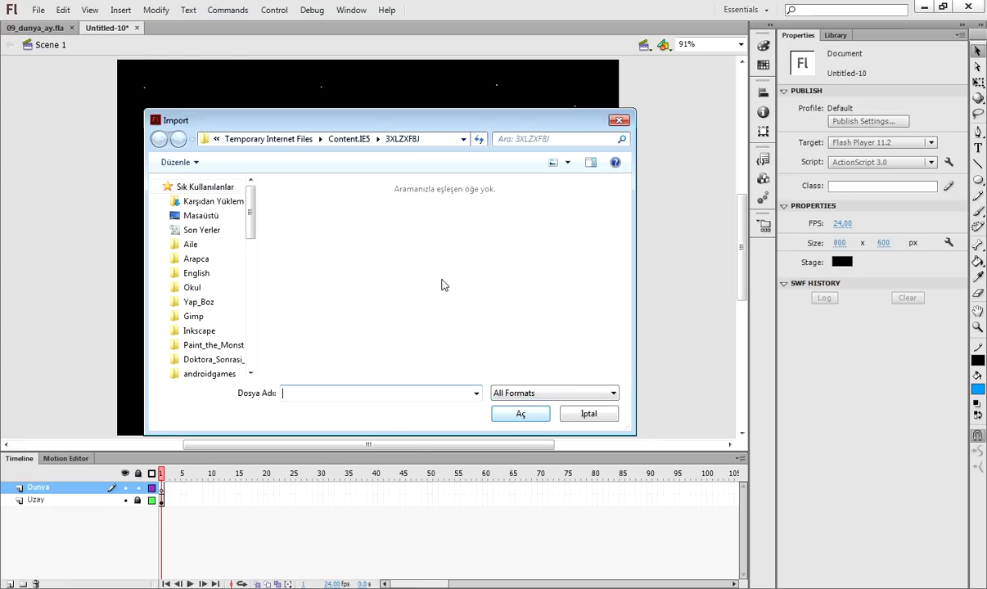
{"action": "left_click", "coordinate": [584, 414]}
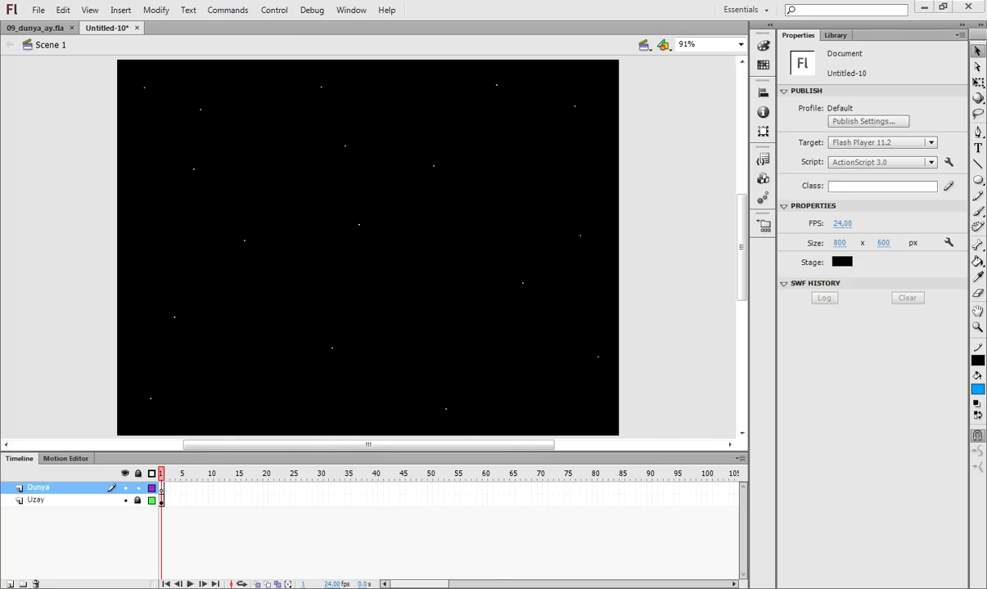
Switch to the openclipart.org page in the browser and search the clipart for "earth"
{"action": "left_click", "coordinate": [924, 6]}
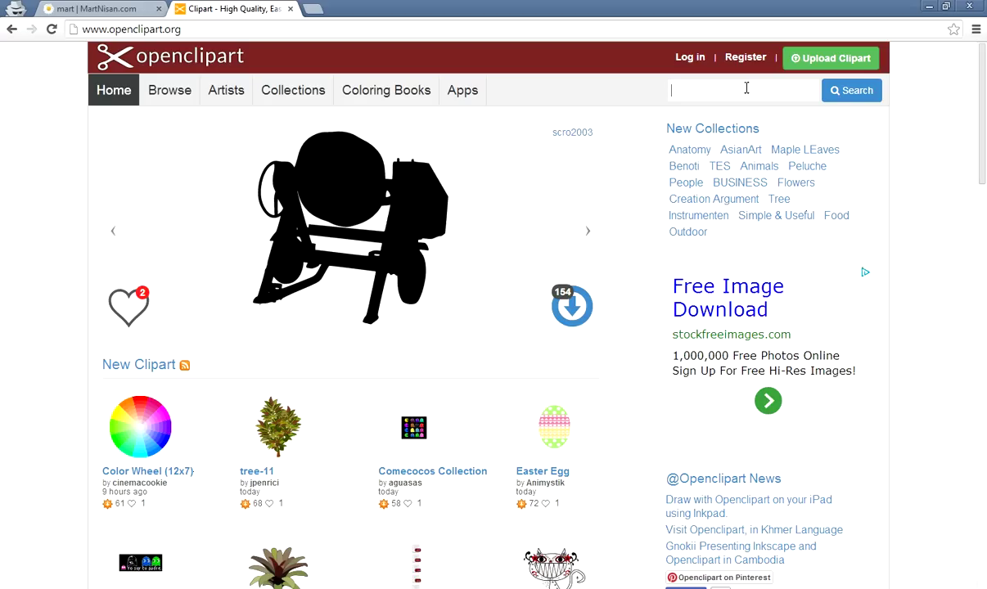
{"action": "left_click", "coordinate": [747, 88]}
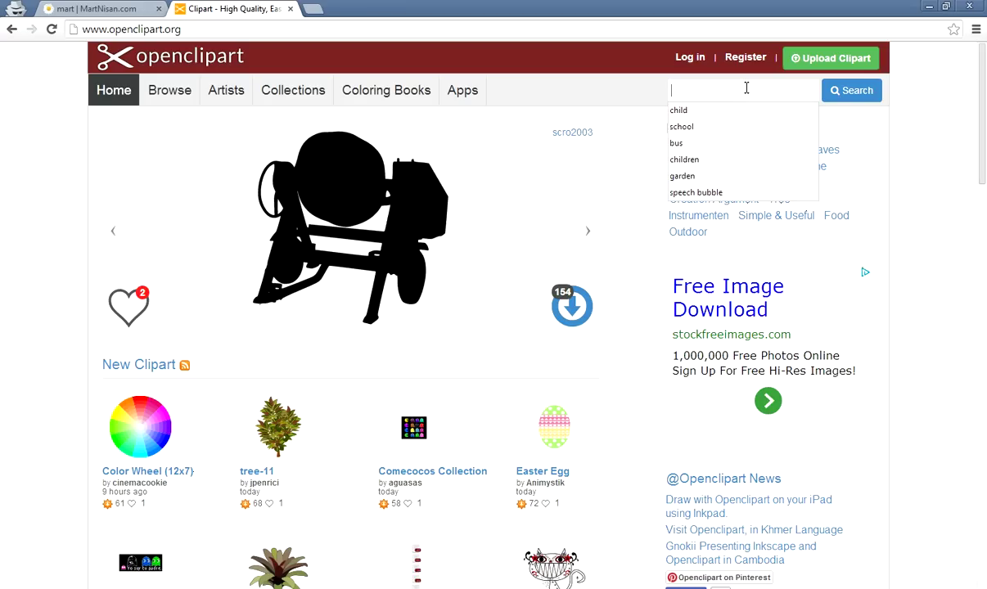
{"action": "type", "text": "d"}
{"action": "key", "text": "BackSpace"}
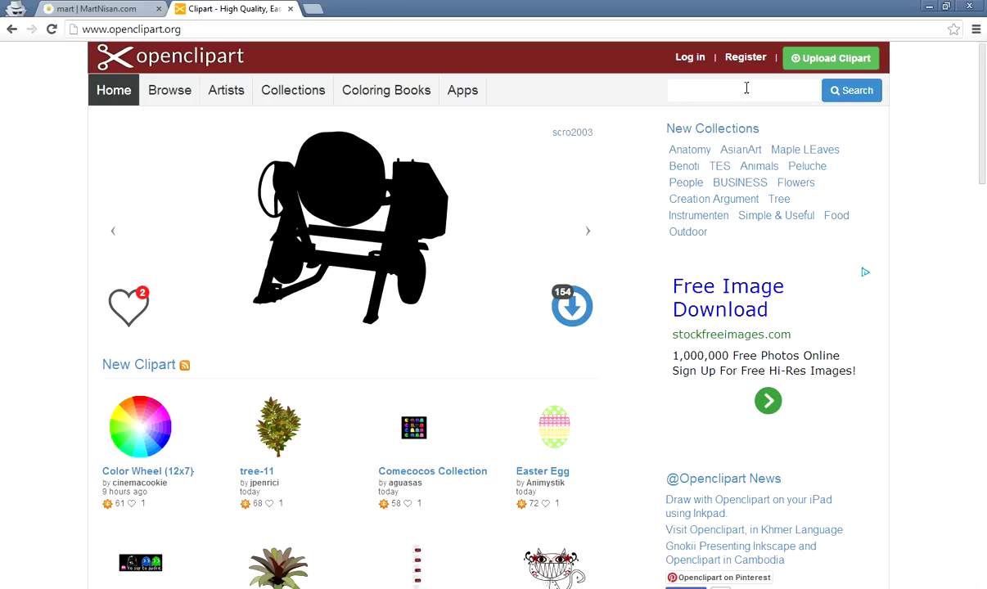
{"action": "type", "text": "d"}
{"action": "key", "text": "BackSpace"}
{"action": "type", "text": "earth"}
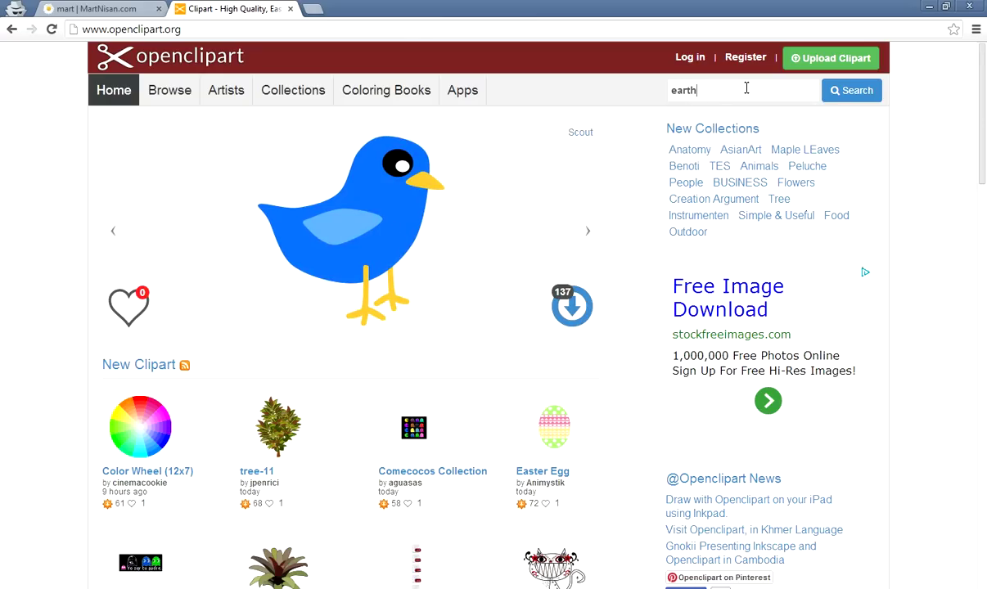
{"action": "left_click", "coordinate": [872, 97]}
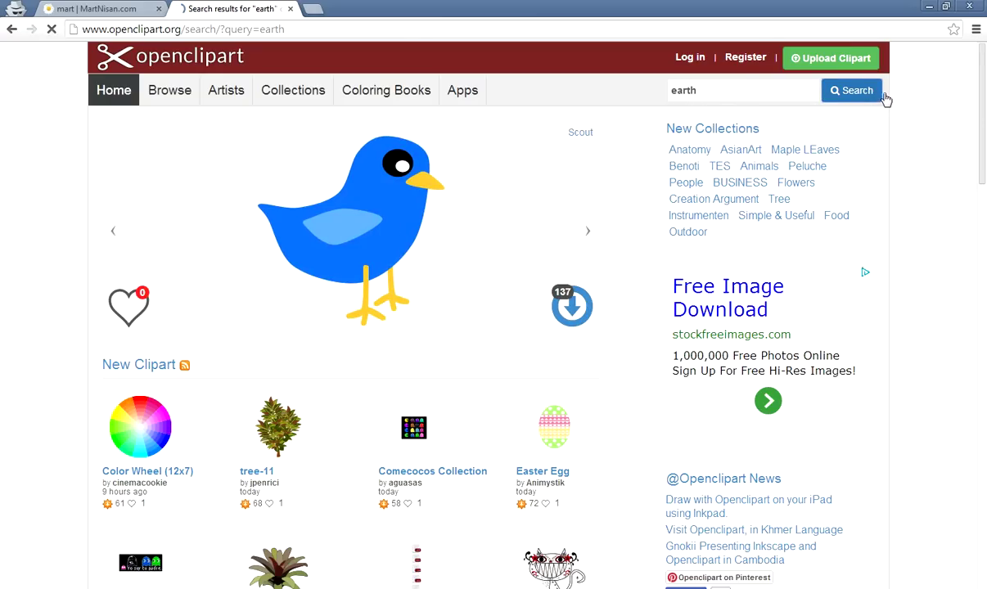
Look through the first two pages of earth clipart results for a suitable planet image, returning to page 1
{"action": "scroll", "coordinate": [893, 216], "scroll_direction": "down", "scroll_amount": 4}
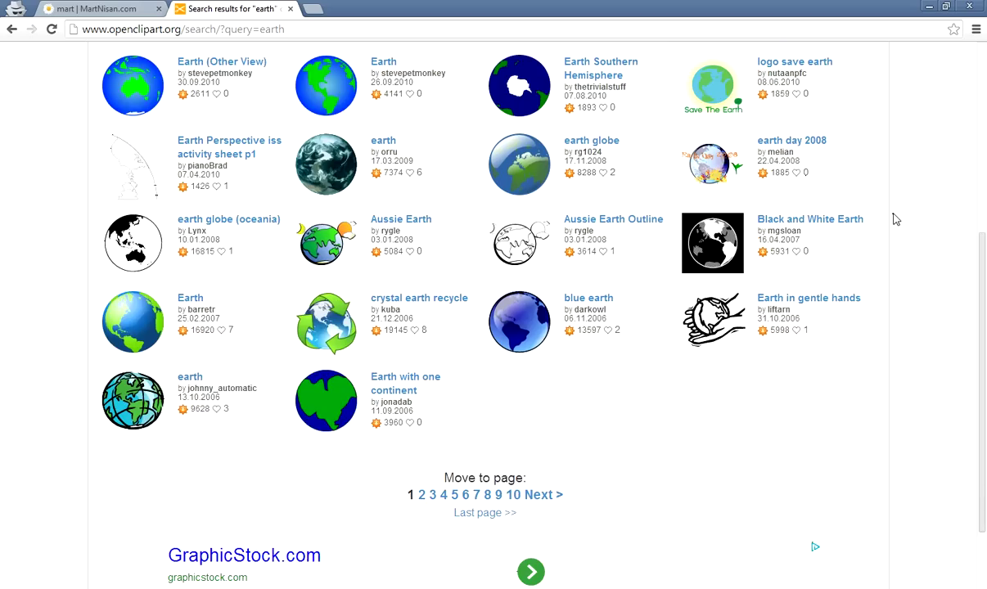
{"action": "left_click", "coordinate": [539, 496]}
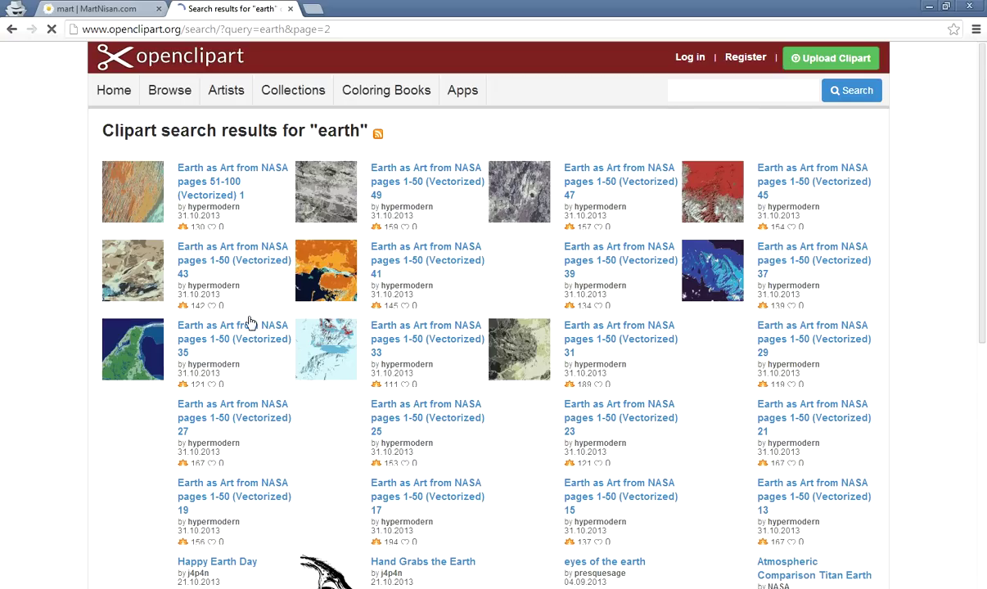
{"action": "scroll", "coordinate": [252, 323], "scroll_direction": "down", "scroll_amount": 3}
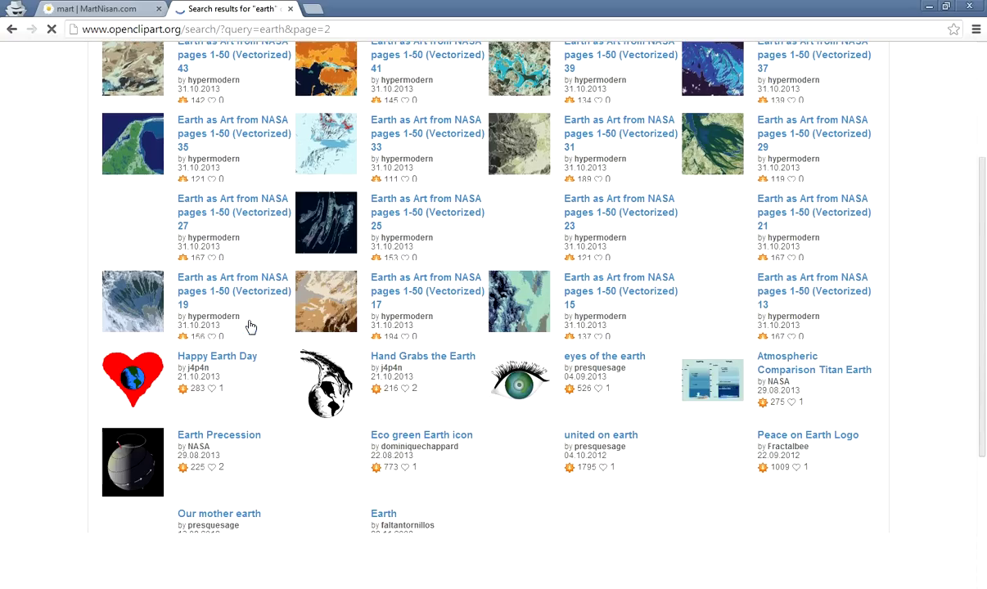
{"action": "scroll", "coordinate": [251, 326], "scroll_direction": "down", "scroll_amount": 3}
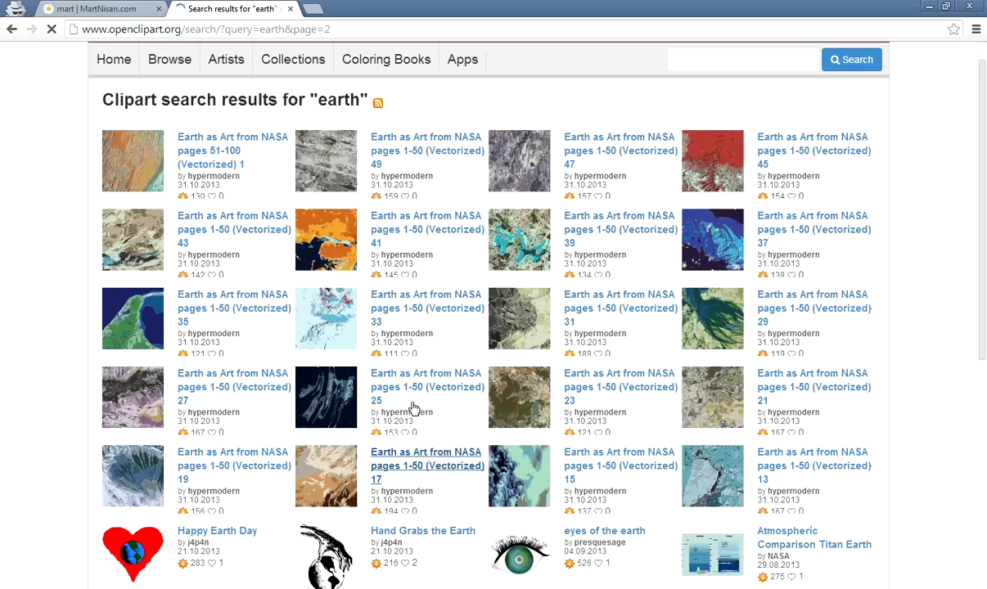
{"action": "scroll", "coordinate": [413, 408], "scroll_direction": "down", "scroll_amount": 3}
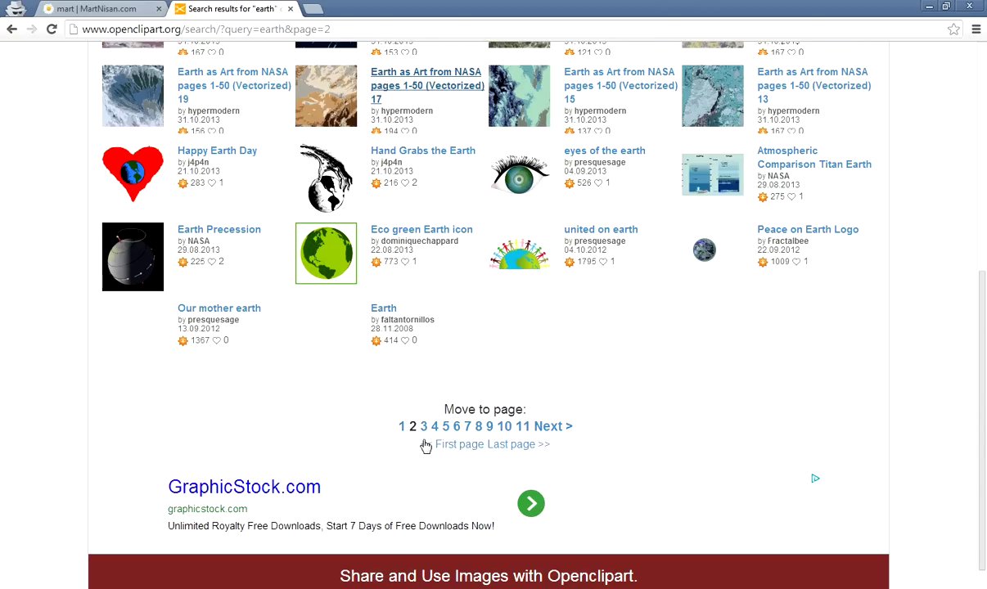
{"action": "left_click", "coordinate": [402, 429]}
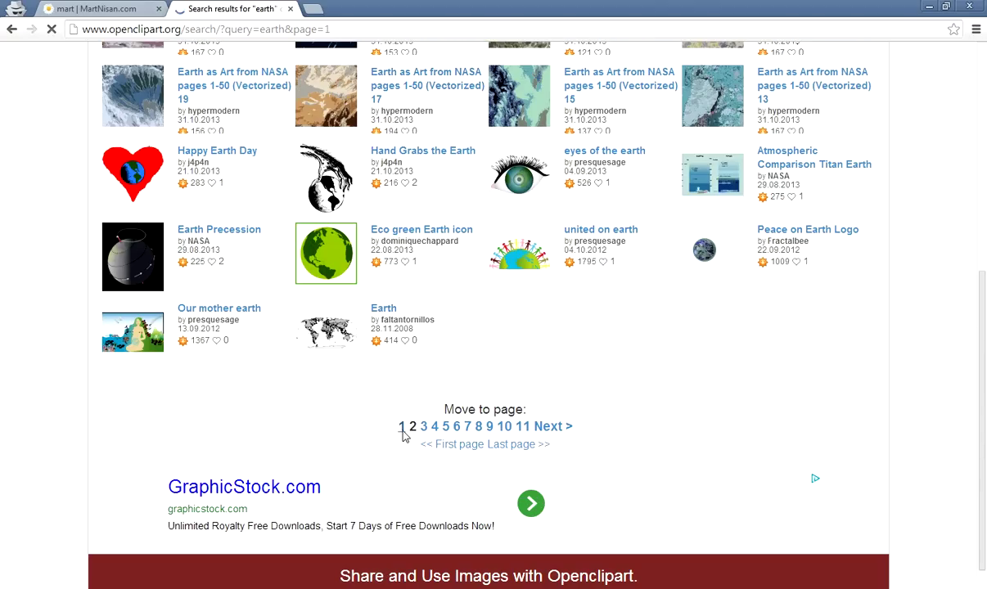
Open the realistic, cloud-covered "earth" clipart from 17.03.2009 and render it as a PNG at a resolution of 300
{"action": "scroll", "coordinate": [402, 434], "scroll_direction": "down", "scroll_amount": 3}
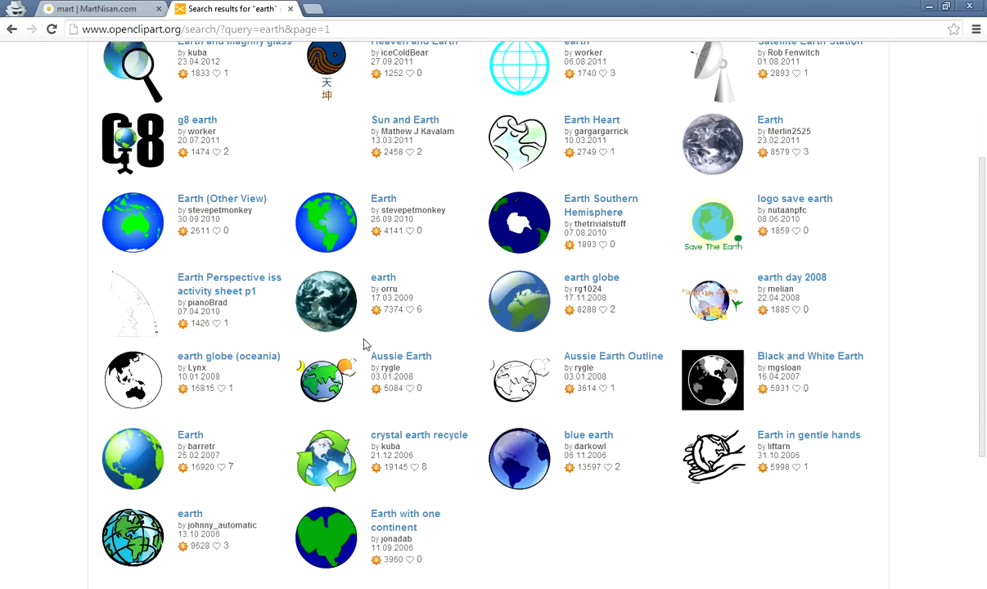
{"action": "left_click", "coordinate": [334, 323]}
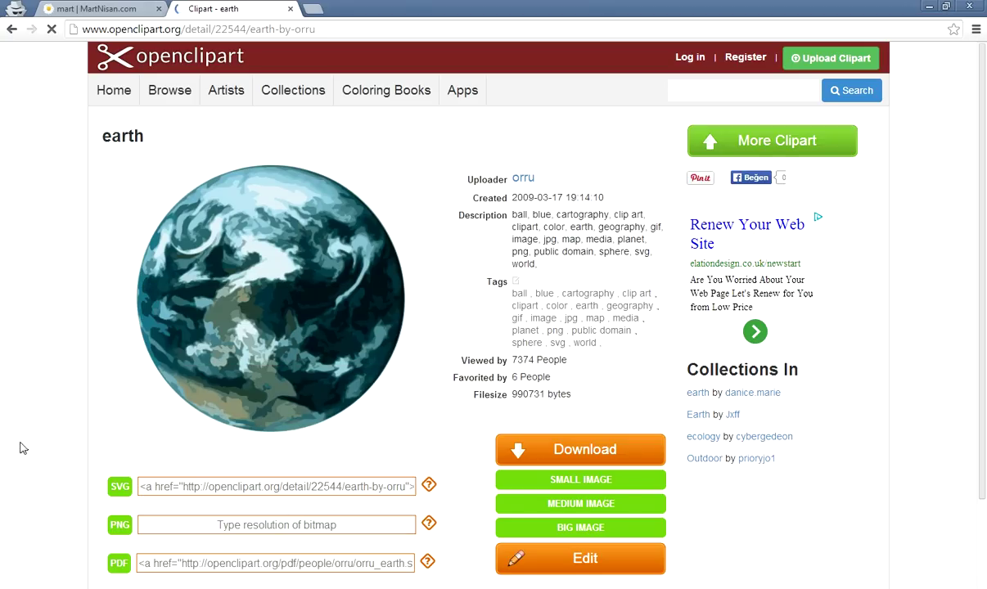
{"action": "scroll", "coordinate": [50, 450], "scroll_direction": "down", "scroll_amount": 1}
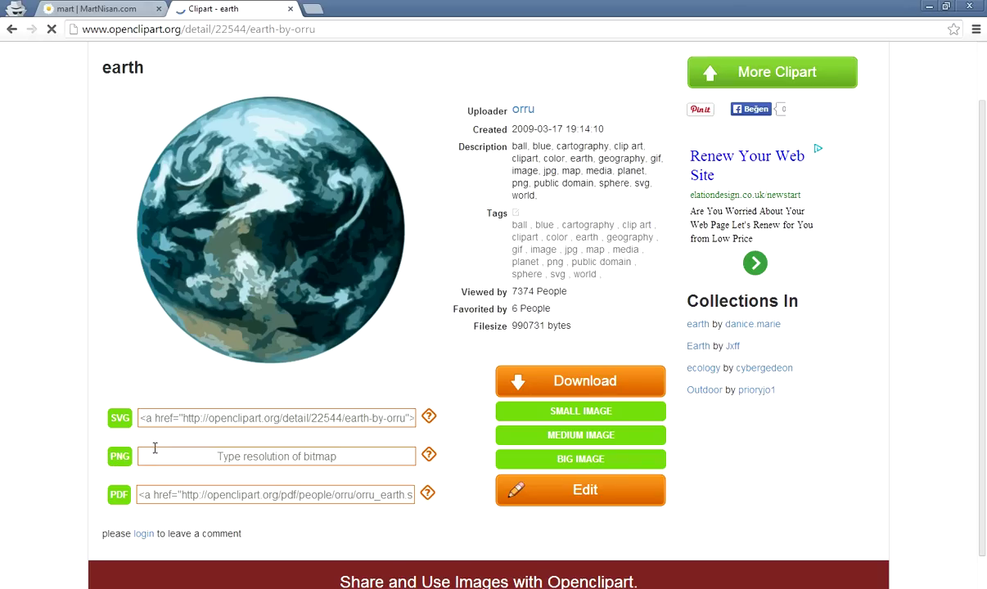
{"action": "left_click", "coordinate": [265, 460]}
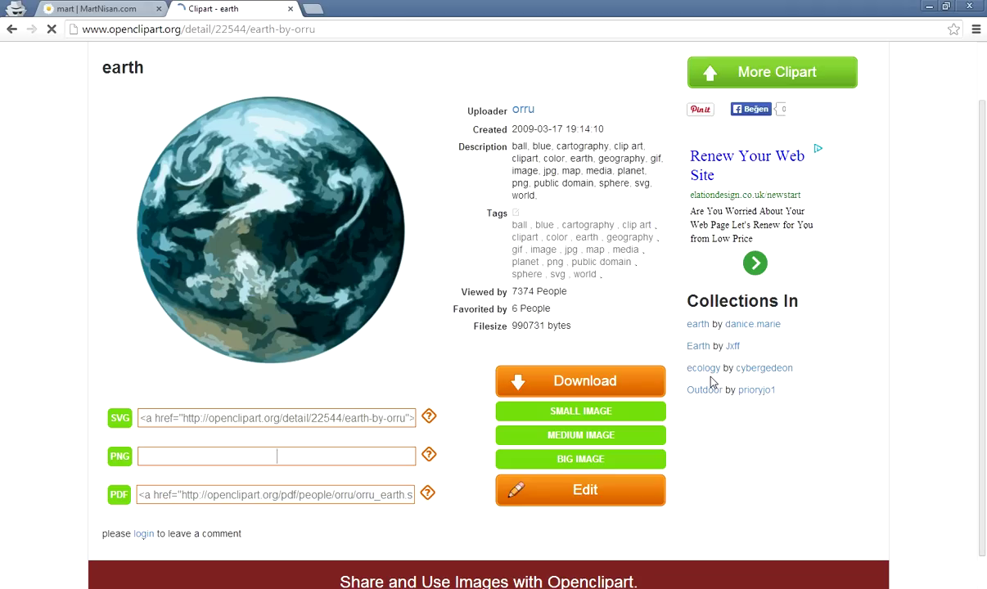
{"action": "type", "text": "00"}
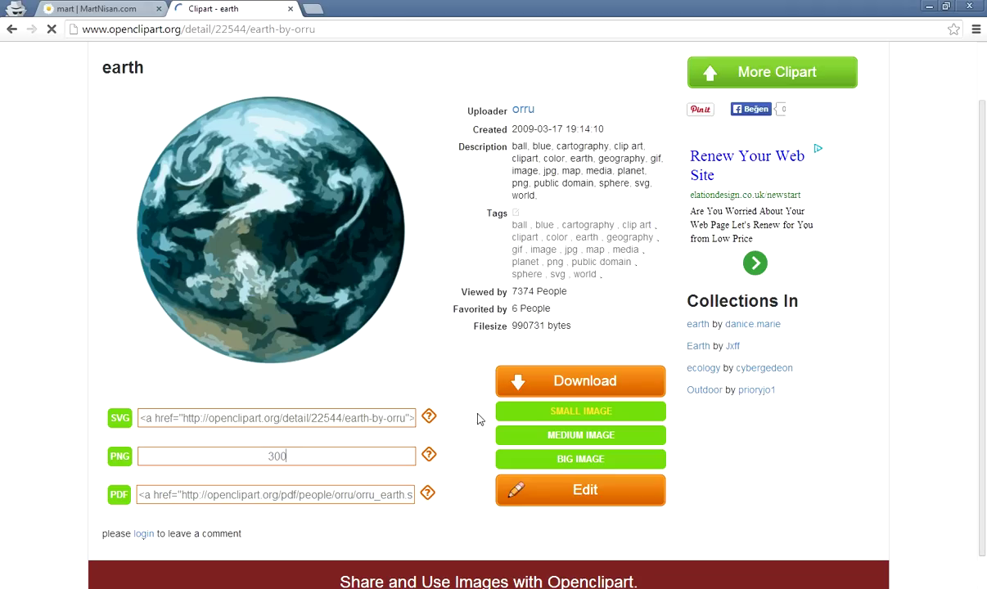
{"action": "left_click", "coordinate": [119, 461]}
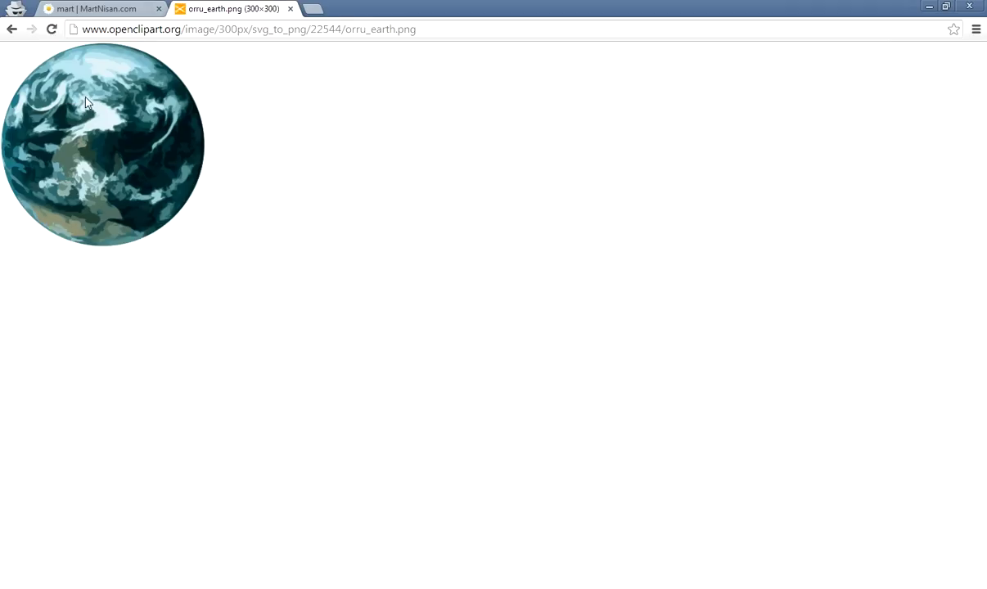
Copy the full web address of the 300 px orru_earth.png image
{"action": "left_click", "coordinate": [241, 31]}
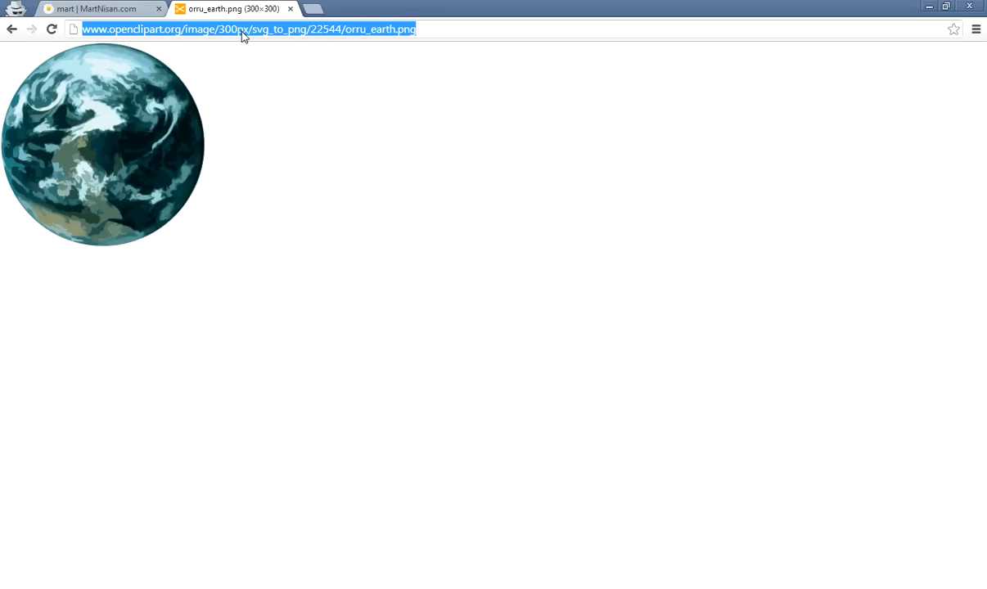
{"action": "right_click", "coordinate": [238, 37]}
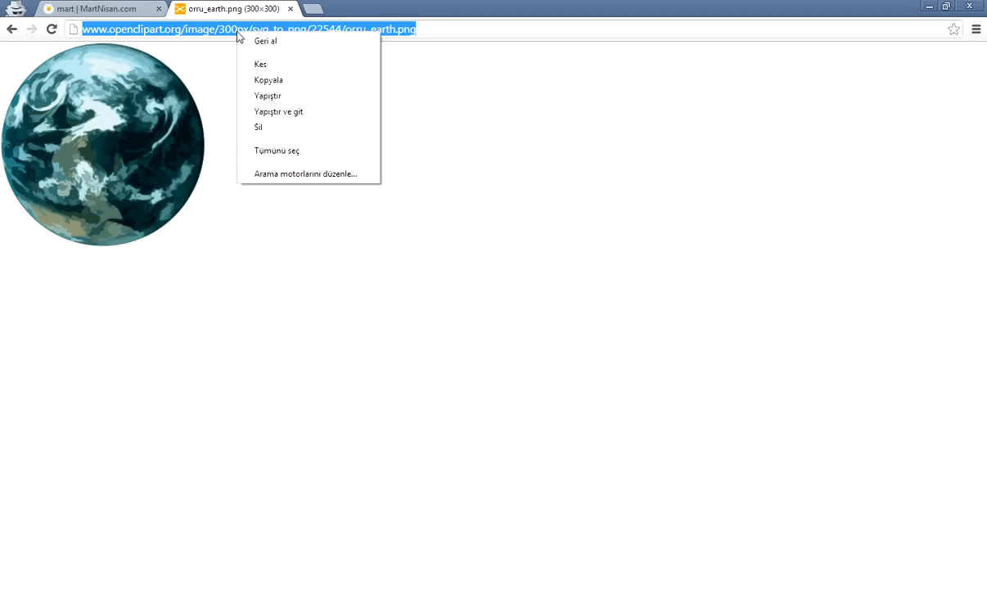
{"action": "left_click", "coordinate": [273, 82]}
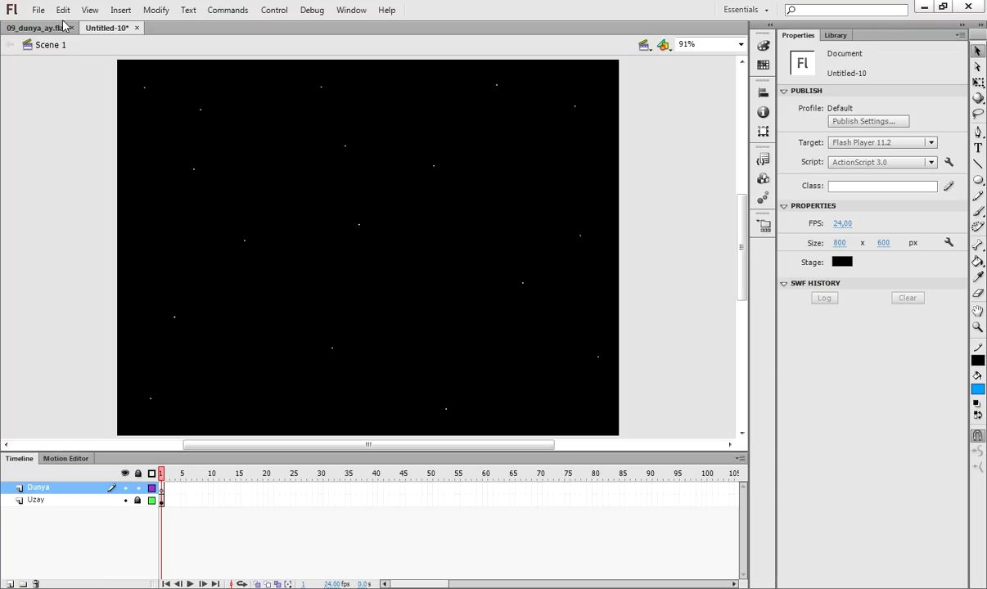
Import the Earth image onto the stage in the Dunya layer, using the copied orru_earth.png web address as the file name
{"action": "left_click", "coordinate": [39, 10]}
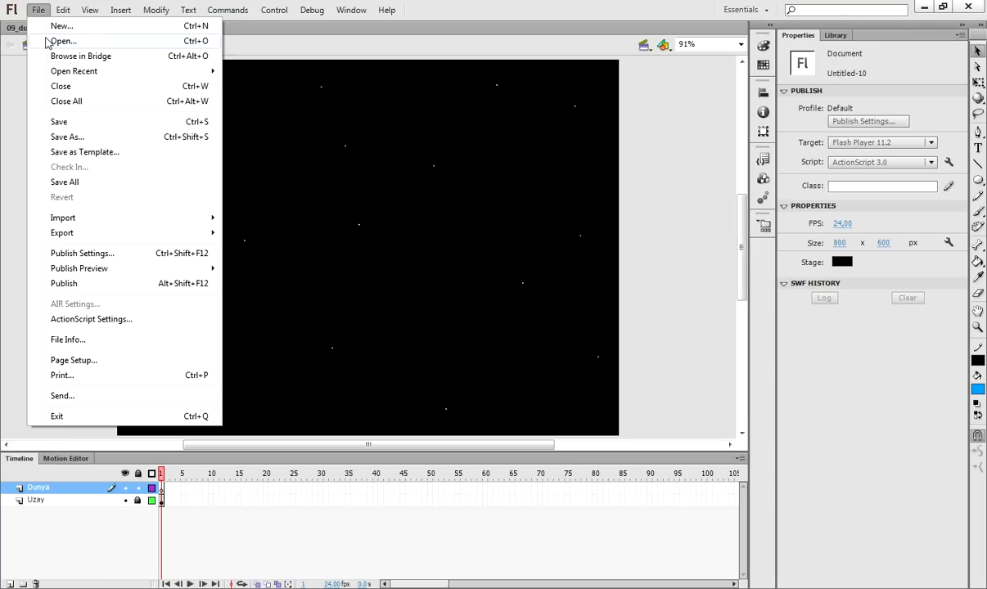
{"action": "mouse_move", "coordinate": [207, 222]}
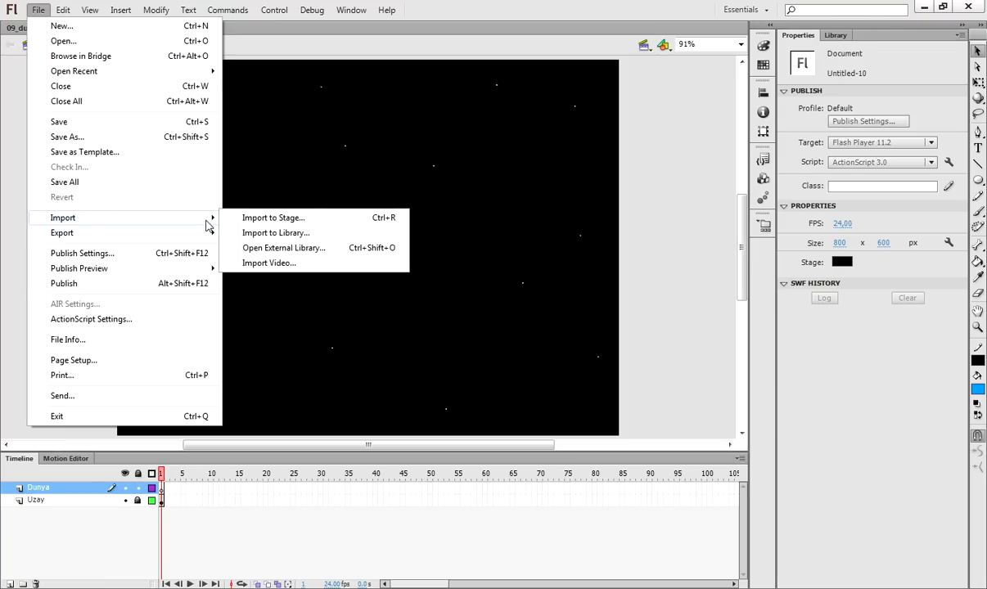
{"action": "left_click", "coordinate": [265, 219]}
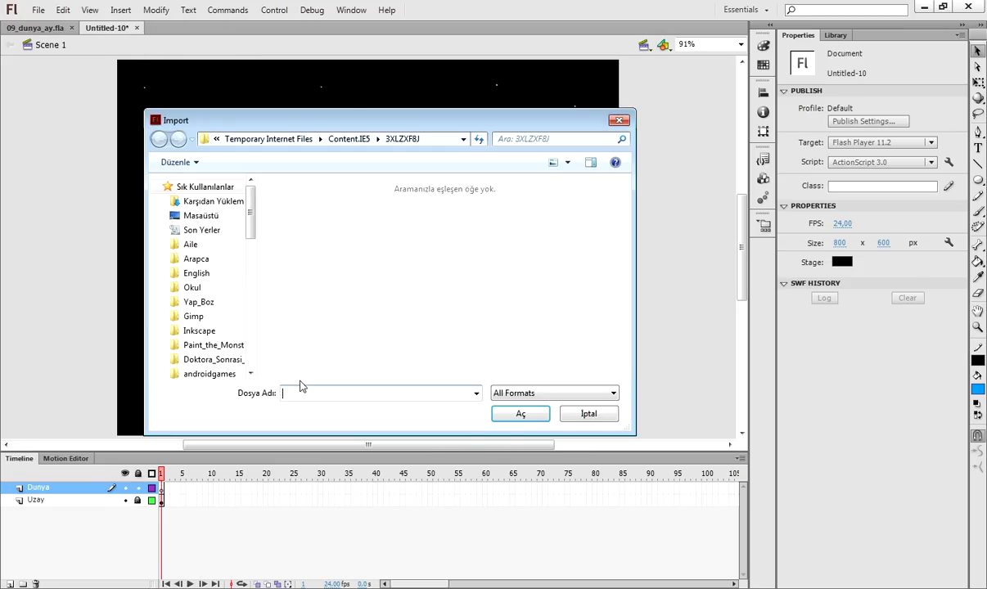
{"action": "right_click", "coordinate": [311, 394]}
{"action": "left_click", "coordinate": [347, 450]}
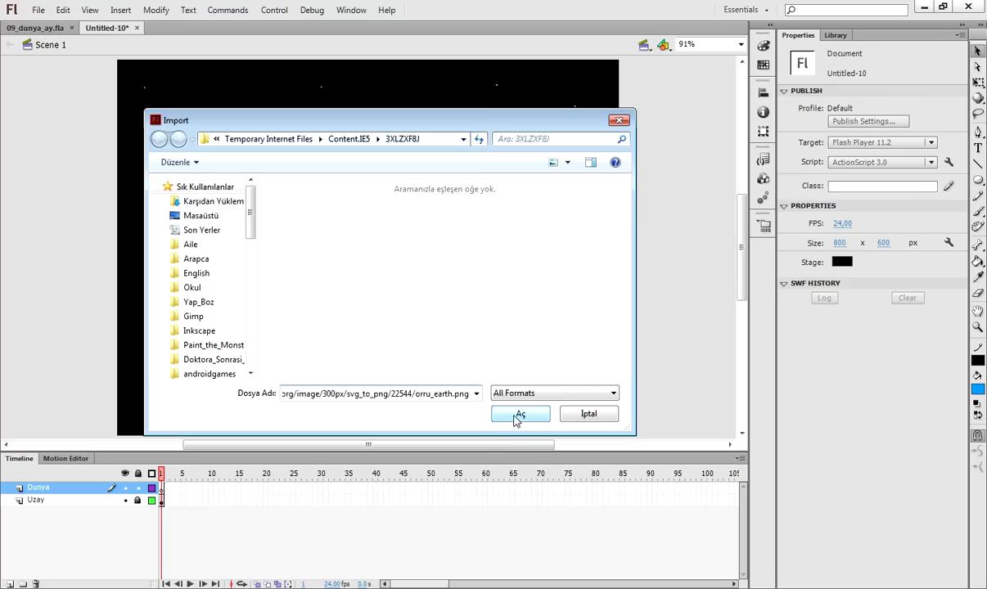
{"action": "left_click", "coordinate": [519, 416]}
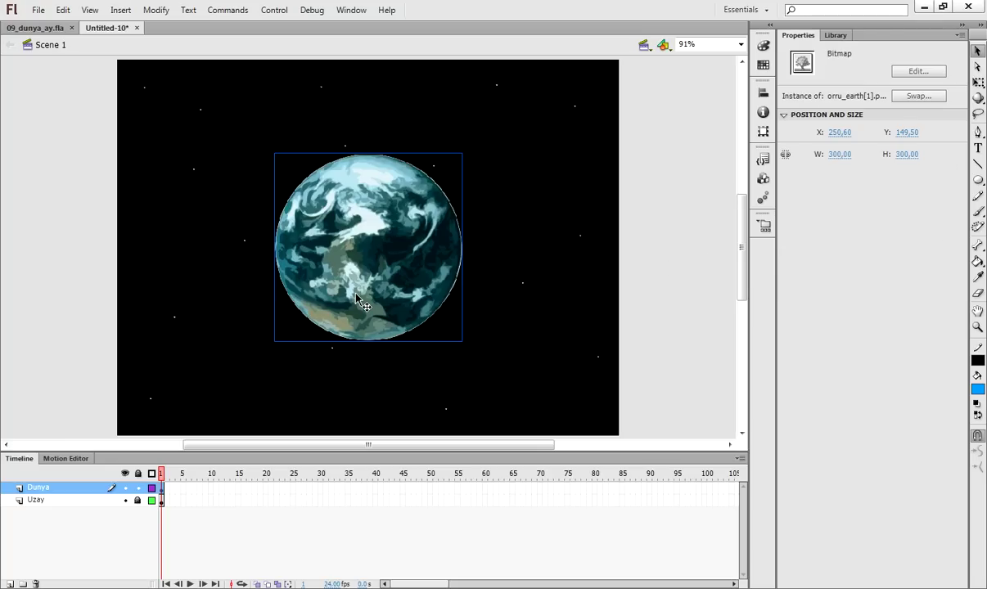
{"action": "left_click", "coordinate": [77, 316]}
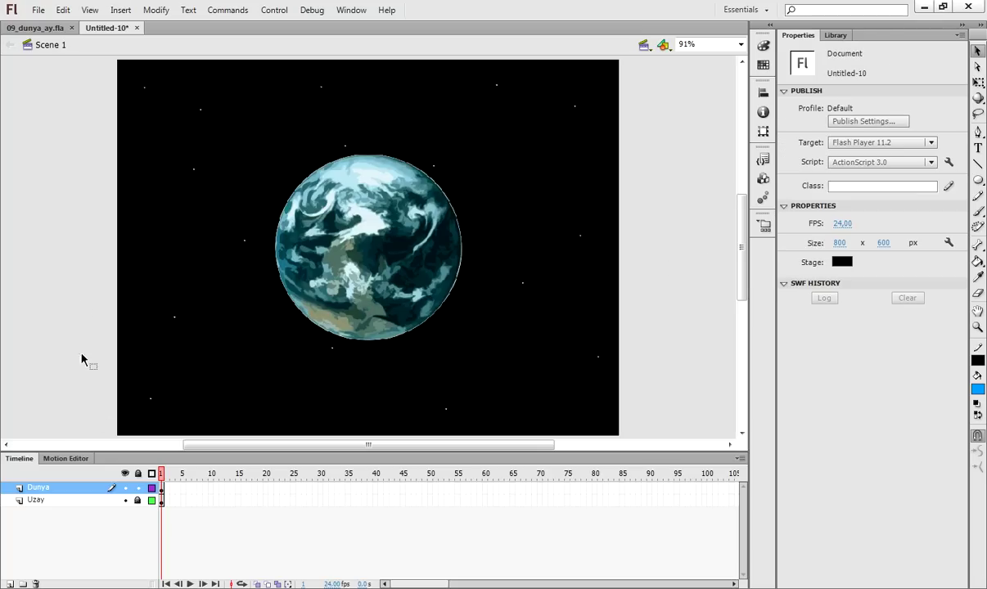
{"action": "left_click", "coordinate": [389, 281]}
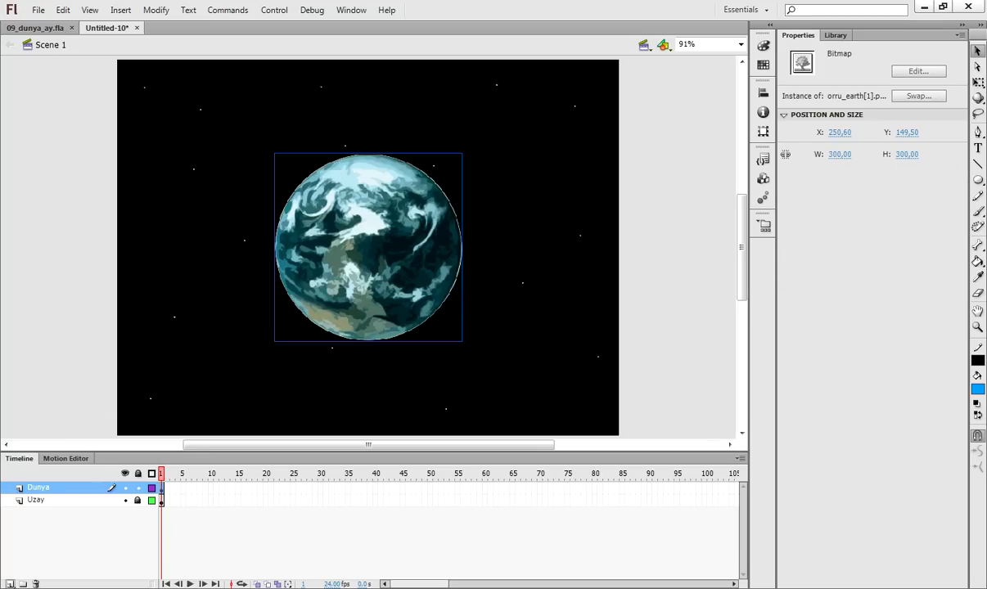
Add a new layer above Dunya and name it "ay"
{"action": "left_click", "coordinate": [10, 584]}
{"action": "double_click", "coordinate": [77, 489]}
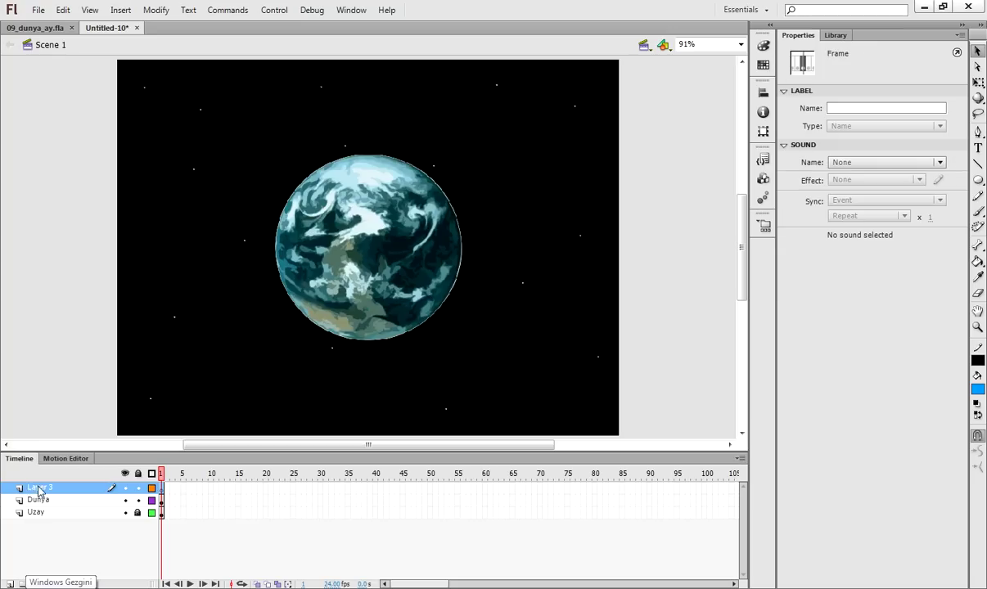
{"action": "type", "text": "ay"}
{"action": "key", "text": "Return"}
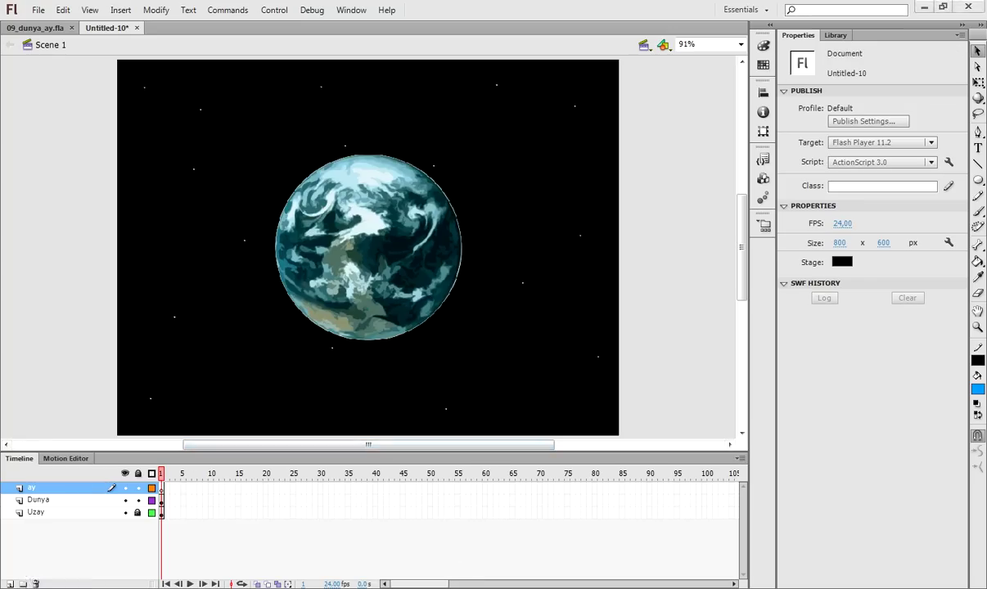
Switch to the browser, return to the openclipart.org earth page and search the clipart for "moon"
{"action": "key", "text": "alt+Tab"}
{"action": "left_click", "coordinate": [10, 32]}
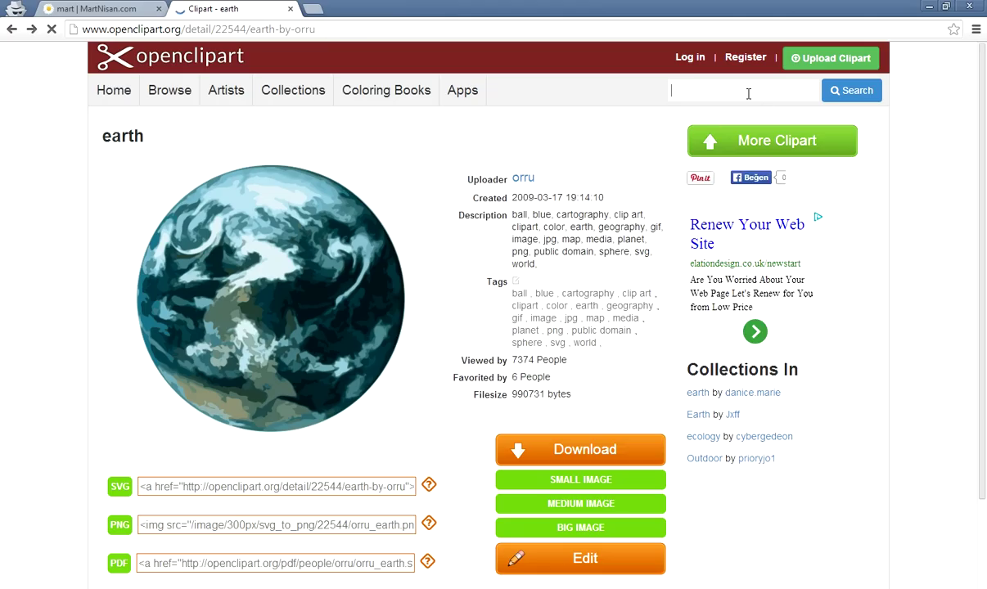
{"action": "left_click", "coordinate": [748, 93]}
{"action": "type", "text": "moon"}
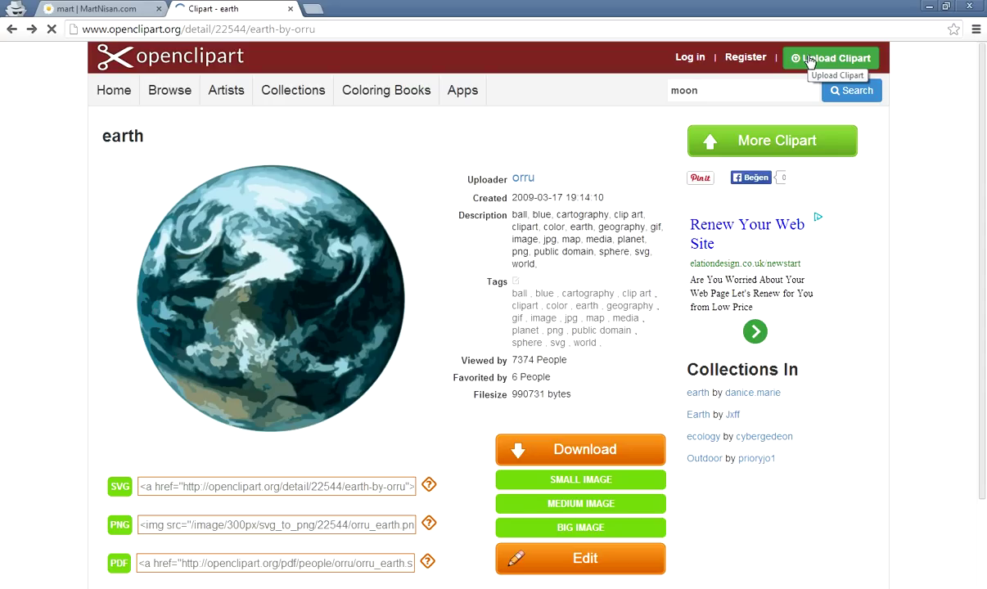
{"action": "left_click", "coordinate": [834, 92]}
Open the "Halloween Full Moon" clipart from the results and render it as a PNG at a resolution of 100
{"action": "scroll", "coordinate": [835, 94], "scroll_direction": "down", "scroll_amount": 1}
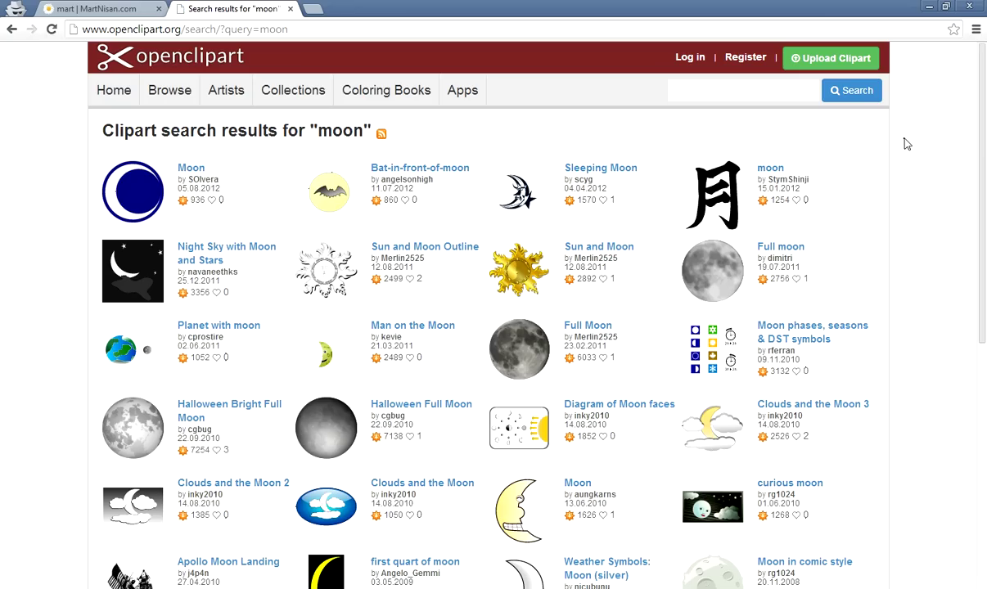
{"action": "scroll", "coordinate": [791, 195], "scroll_direction": "down", "scroll_amount": 1}
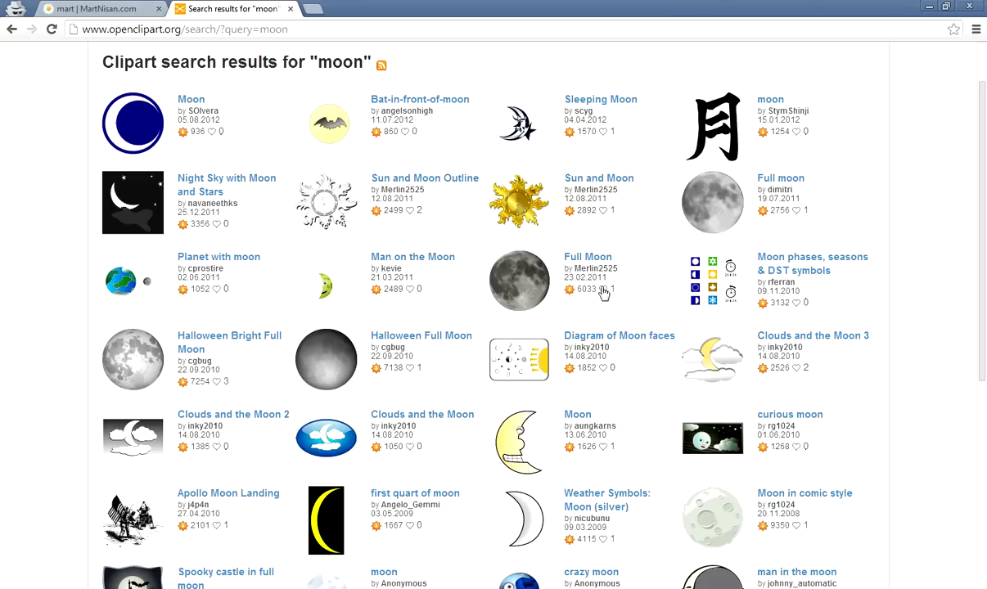
{"action": "left_click", "coordinate": [323, 373]}
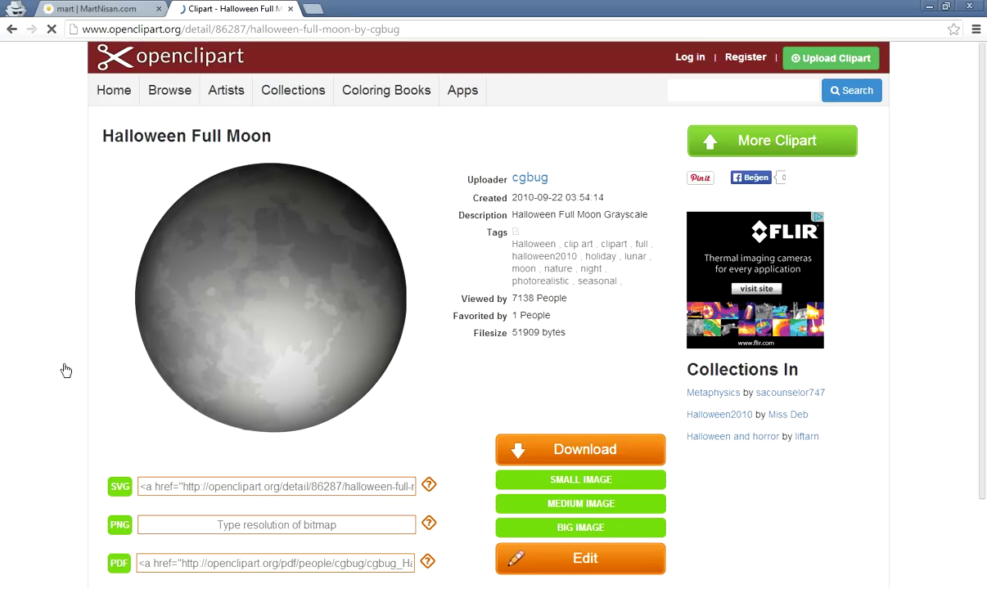
{"action": "scroll", "coordinate": [58, 367], "scroll_direction": "down", "scroll_amount": 2}
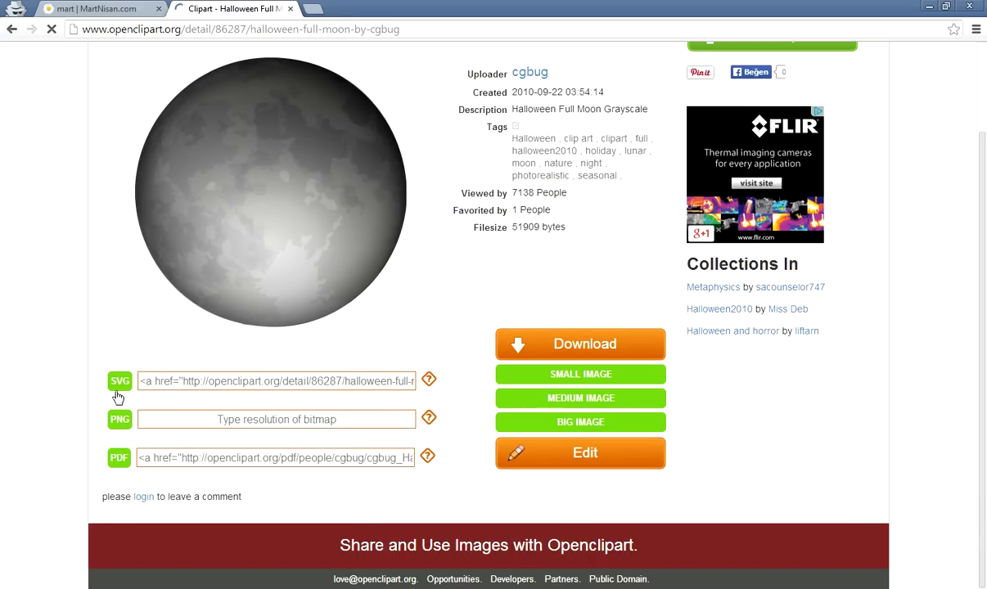
{"action": "left_click", "coordinate": [195, 418]}
{"action": "type", "text": "10"}
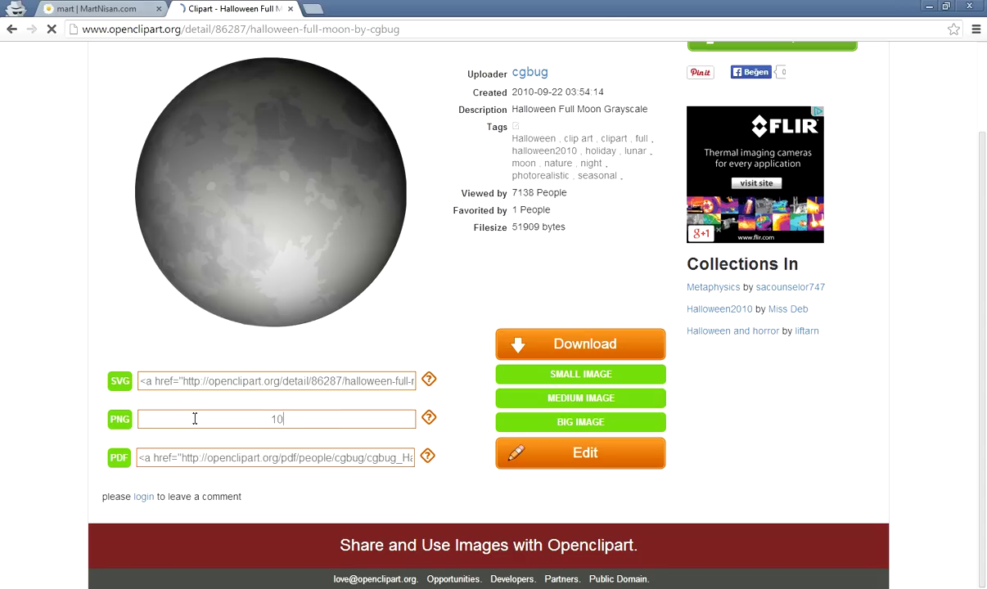
{"action": "left_click", "coordinate": [120, 422]}
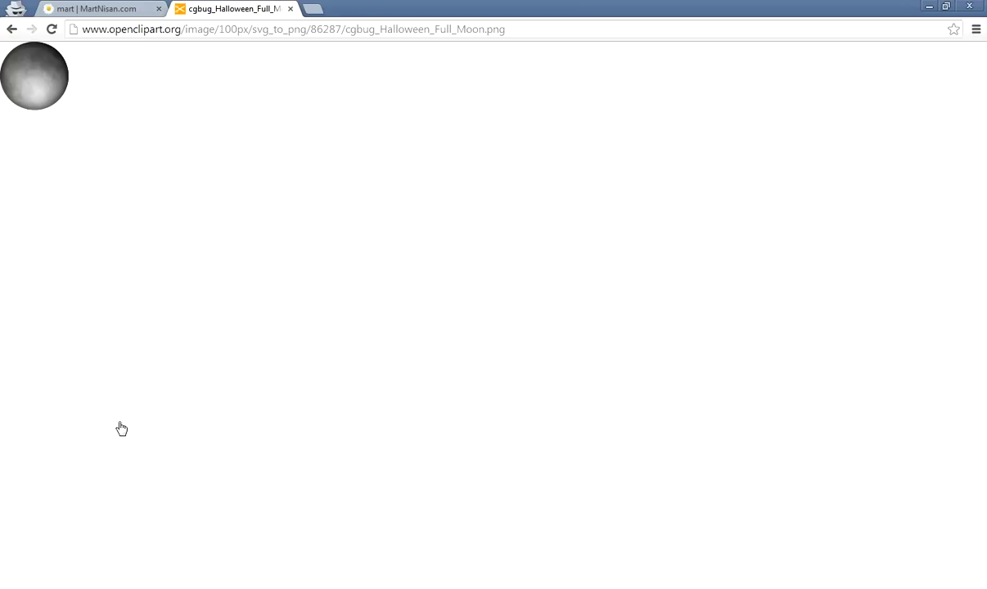
Copy the full web address of the 100 px Halloween Full Moon PNG
{"action": "left_click", "coordinate": [150, 33]}
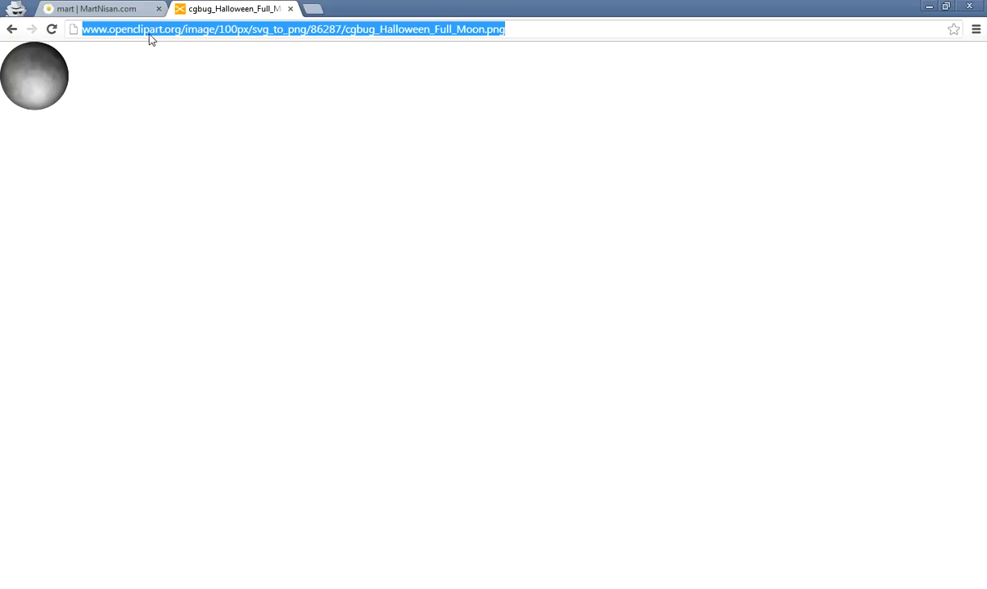
{"action": "right_click", "coordinate": [150, 33]}
{"action": "left_click", "coordinate": [206, 82]}
Switch to Flash and import the moon image onto the stage in the ay layer, using the copied web address as the file name
{"action": "key", "text": "alt+Tab"}
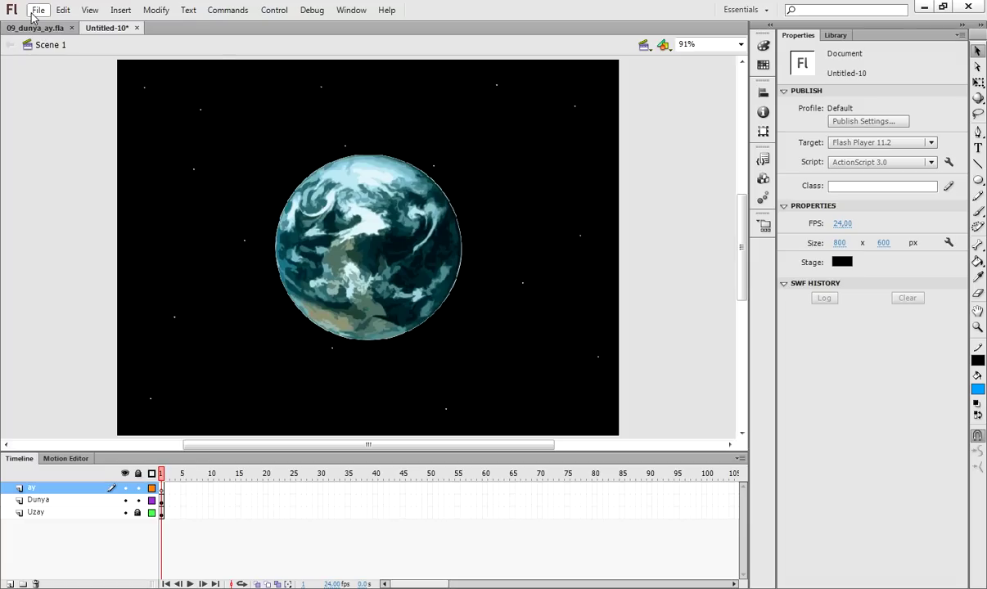
{"action": "left_click", "coordinate": [36, 12]}
{"action": "mouse_move", "coordinate": [135, 217]}
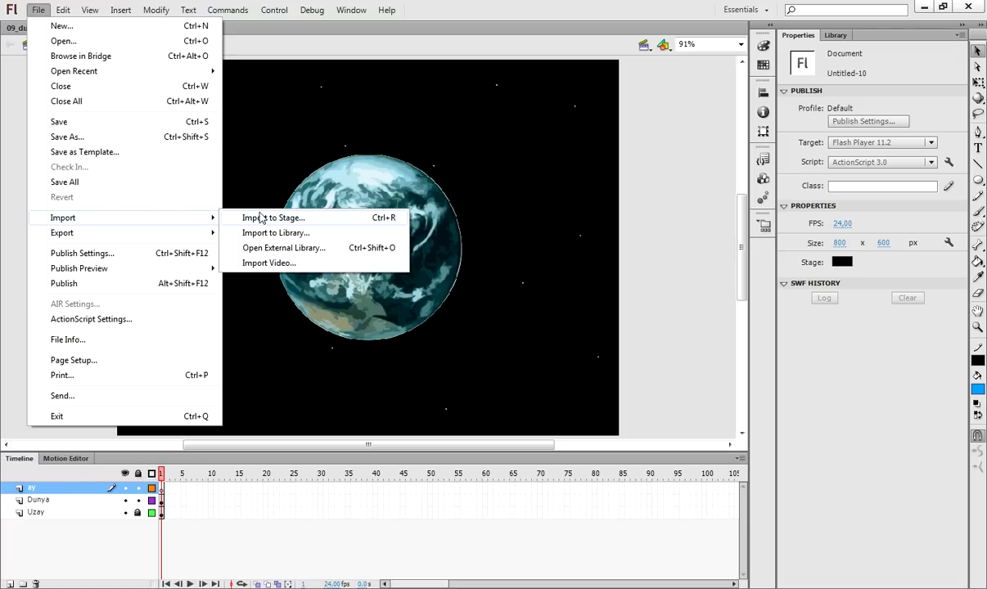
{"action": "left_click", "coordinate": [279, 219]}
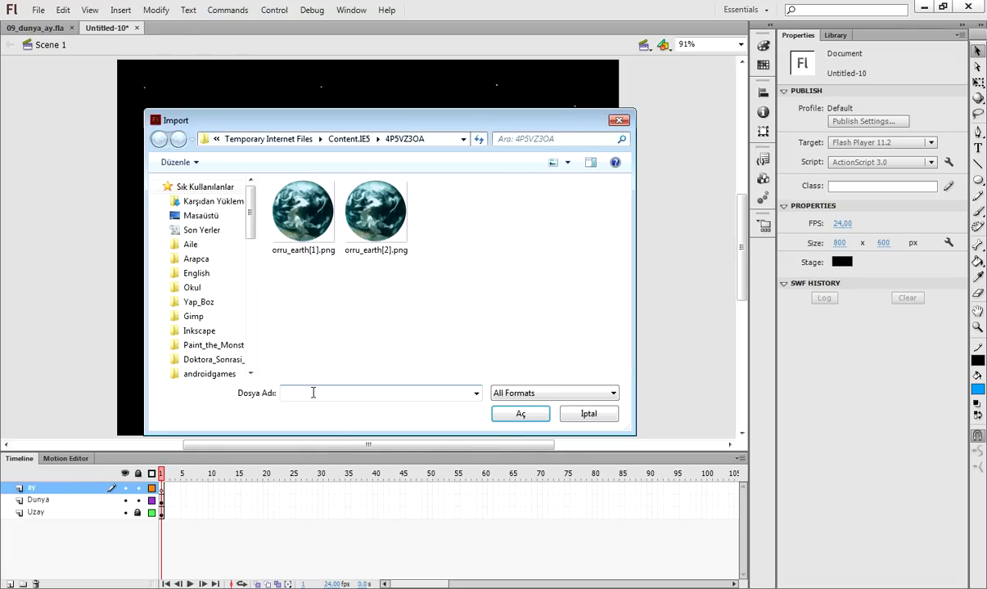
{"action": "right_click", "coordinate": [313, 393]}
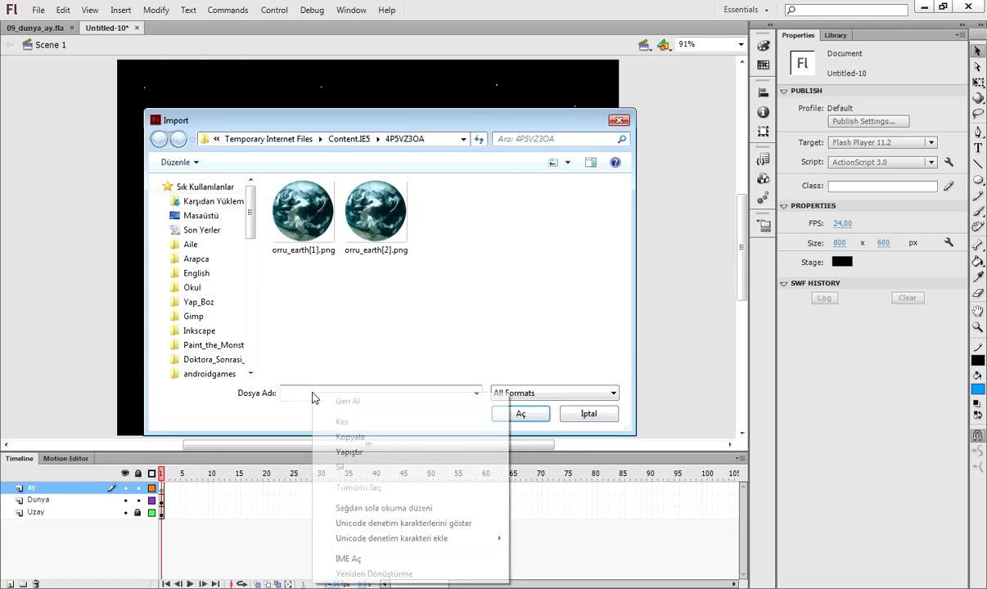
{"action": "left_click", "coordinate": [407, 453]}
{"action": "left_click", "coordinate": [524, 415]}
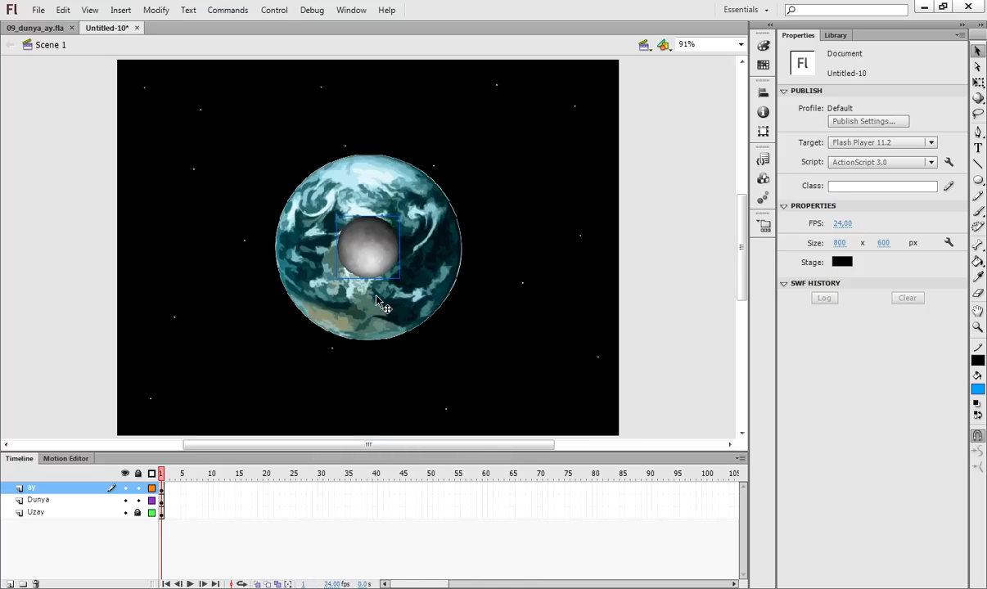
Move the moon into the empty space right of the Earth and scale it proportionally to about 58.5 px wide
{"action": "left_click_drag", "start_coordinate": [374, 259], "coordinate": [534, 265]}
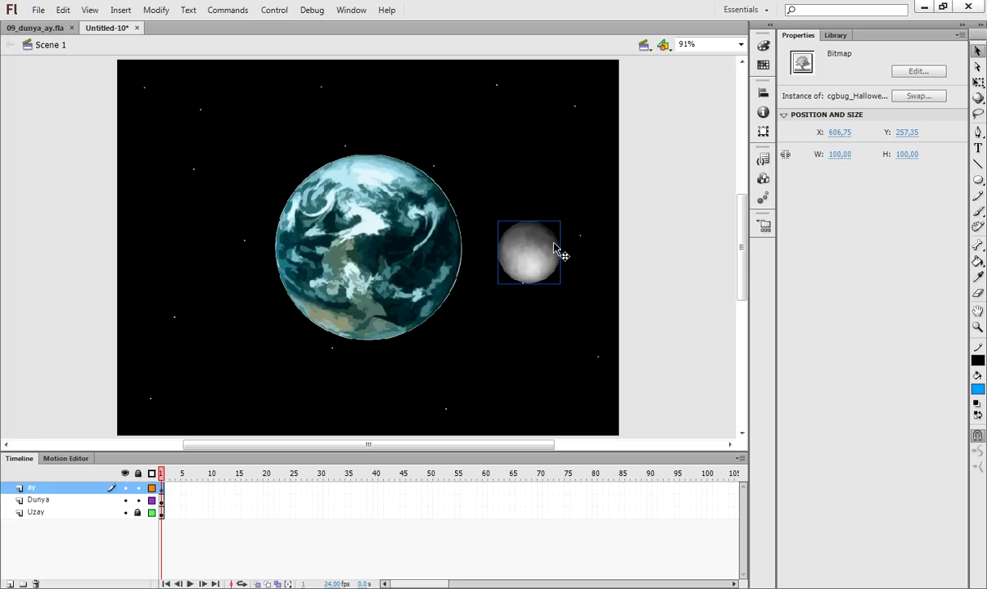
{"action": "key", "text": "q"}
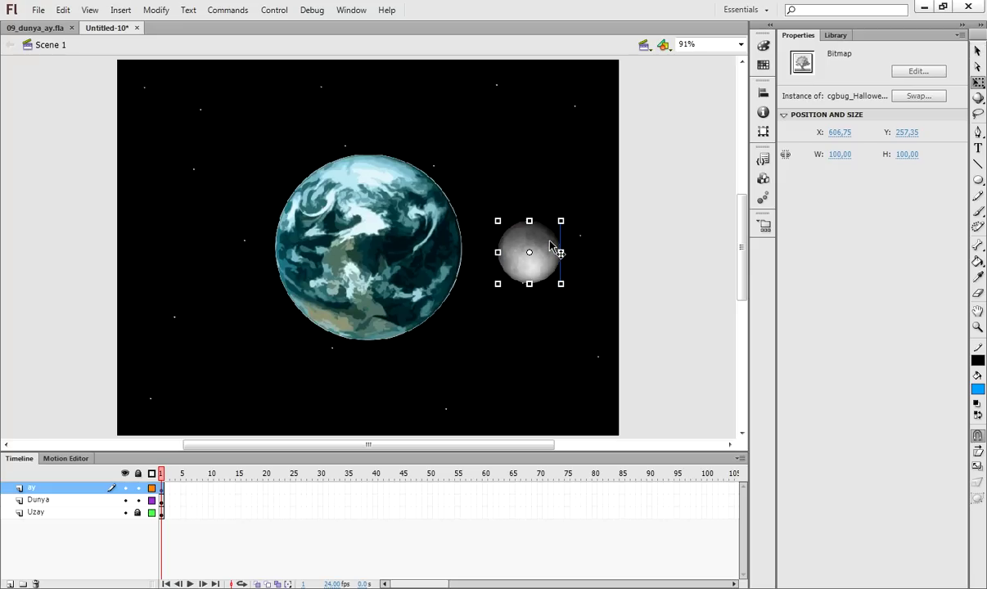
{"action": "left_click_drag", "start_coordinate": [561, 221], "coordinate": [547, 232]}
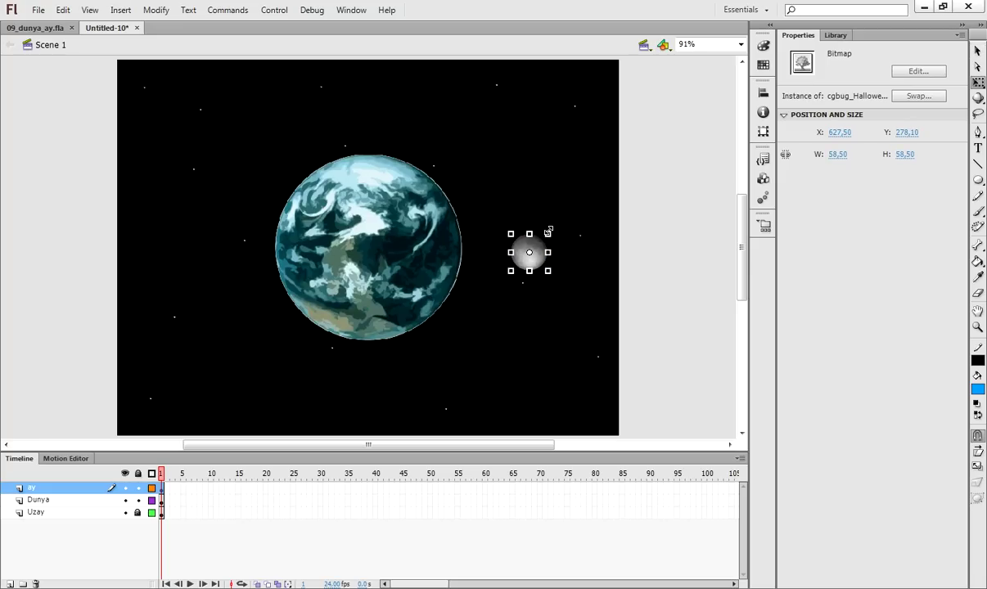
Extend the ay, Dunya and Uzay layers by inserting frames up to frame 100
{"action": "left_click", "coordinate": [640, 243]}
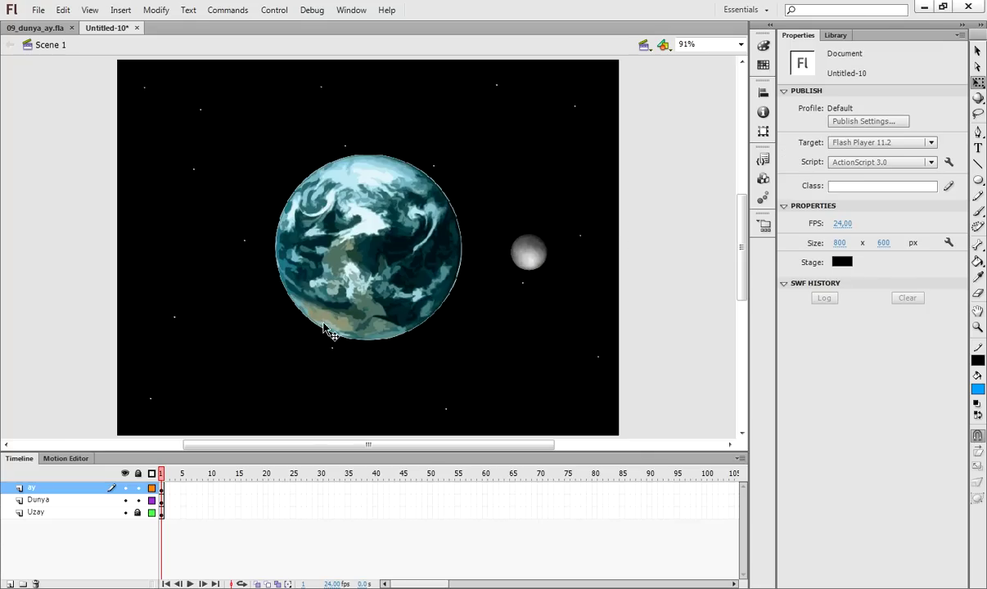
{"action": "left_click_drag", "start_coordinate": [703, 488], "coordinate": [706, 515]}
{"action": "right_click", "coordinate": [706, 516]}
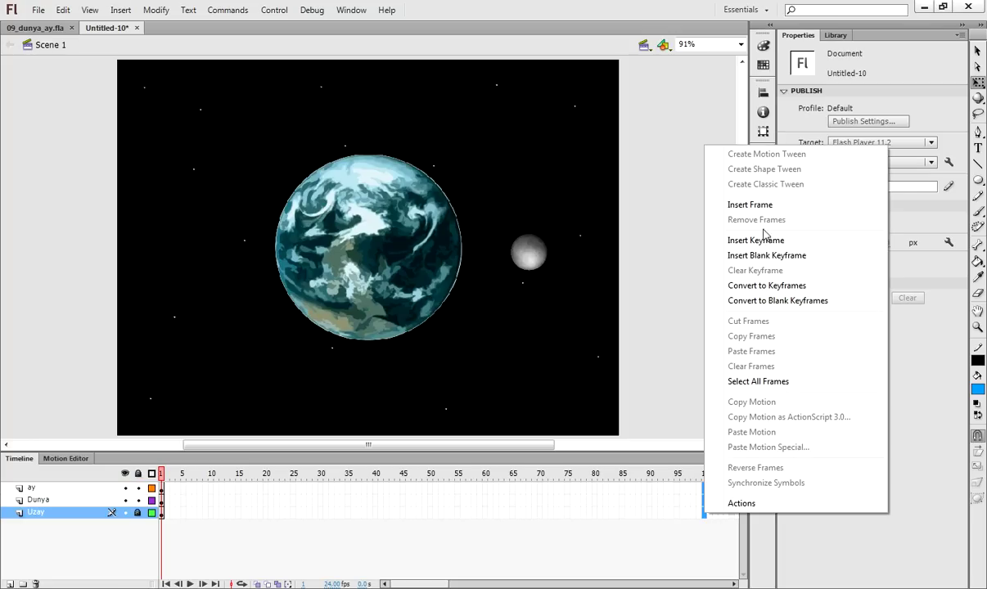
{"action": "left_click", "coordinate": [752, 205]}
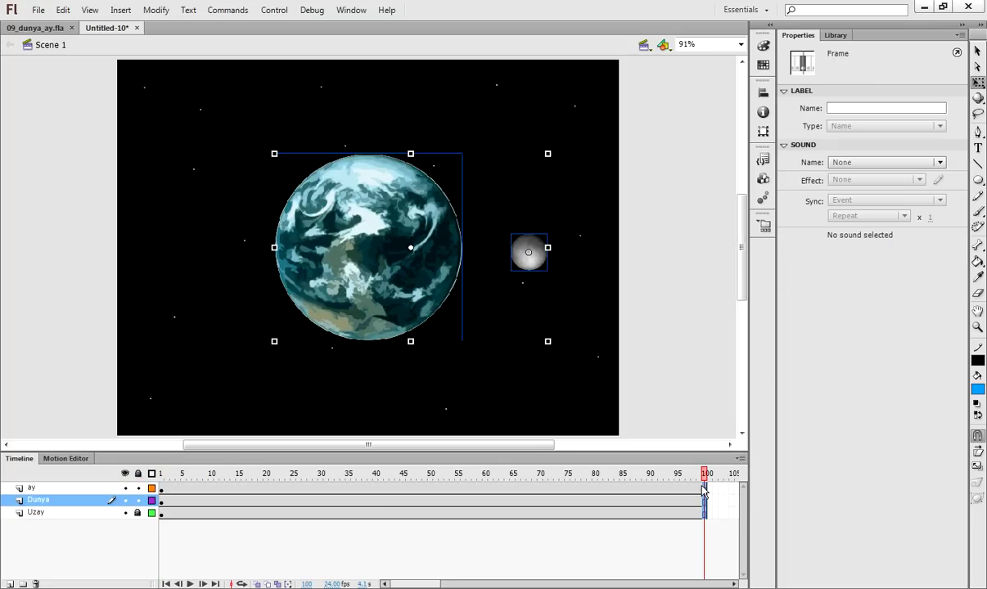
Lock the Dunya layer and create a classic tween on the ay layer that ends in a keyframe at frame 100
{"action": "left_click", "coordinate": [703, 489]}
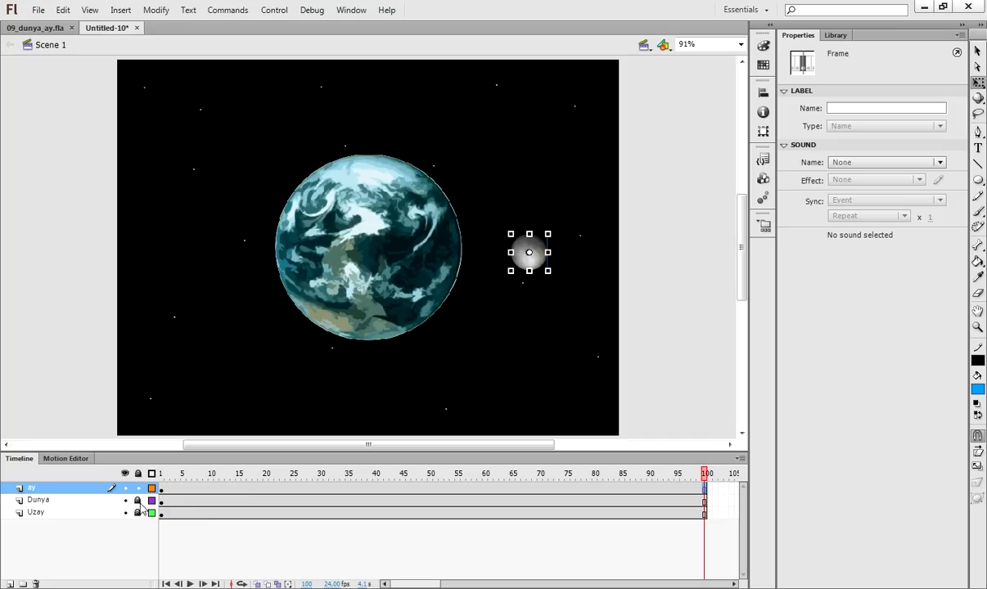
{"action": "right_click", "coordinate": [703, 488]}
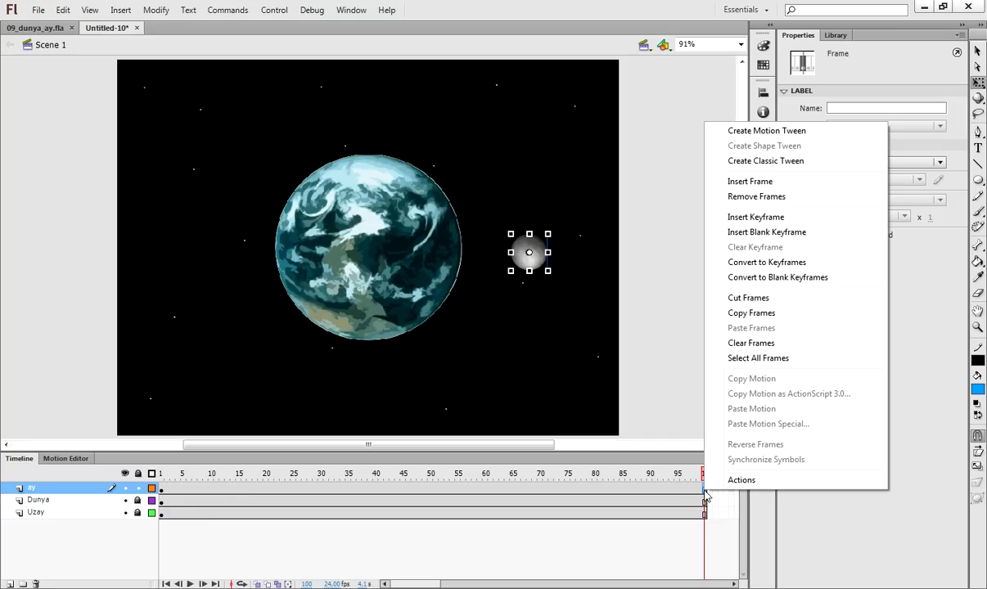
{"action": "left_click", "coordinate": [759, 163]}
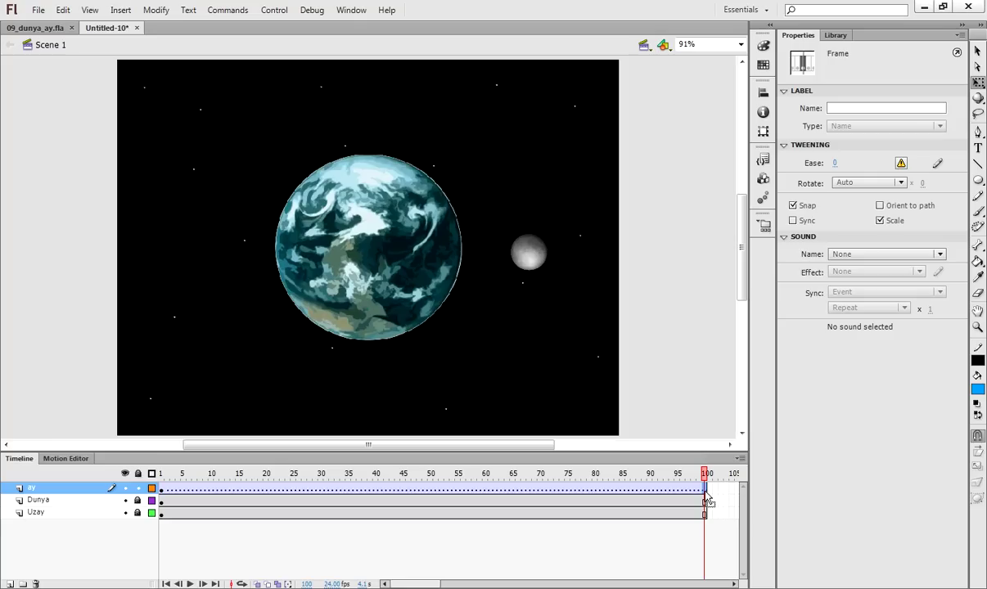
{"action": "key", "text": "F6"}
{"action": "left_click_drag", "start_coordinate": [667, 473], "coordinate": [708, 483]}
{"action": "left_click", "coordinate": [620, 427]}
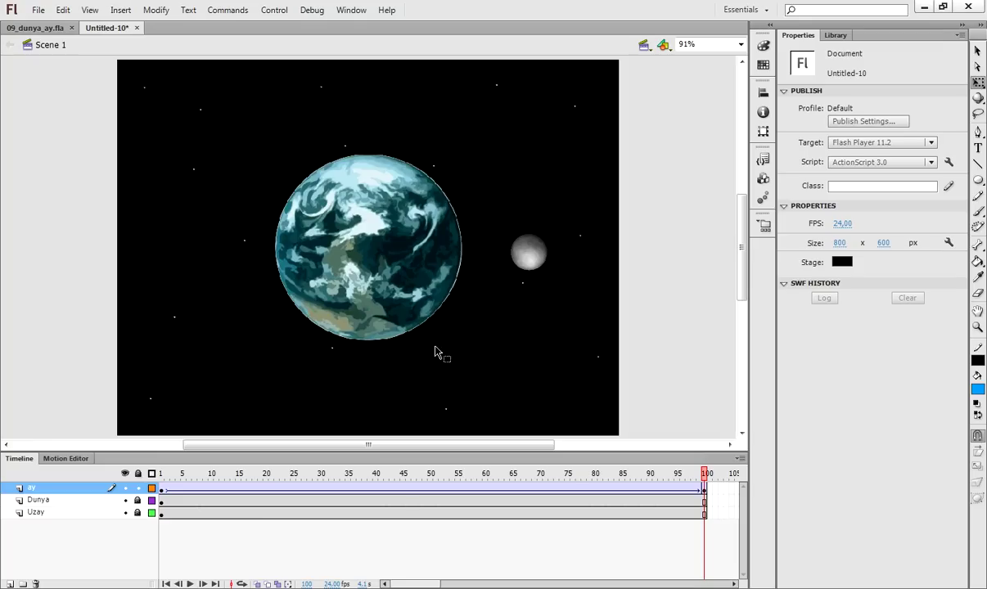
Choose the Oval tool and set it to draw with no fill
{"action": "left_click", "coordinate": [978, 181]}
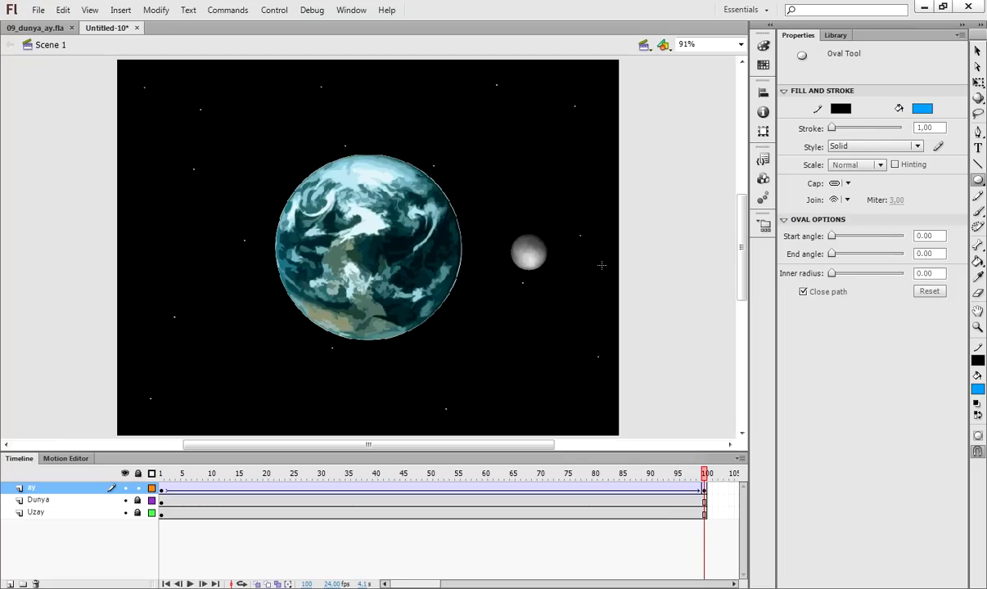
{"action": "left_click", "coordinate": [921, 108]}
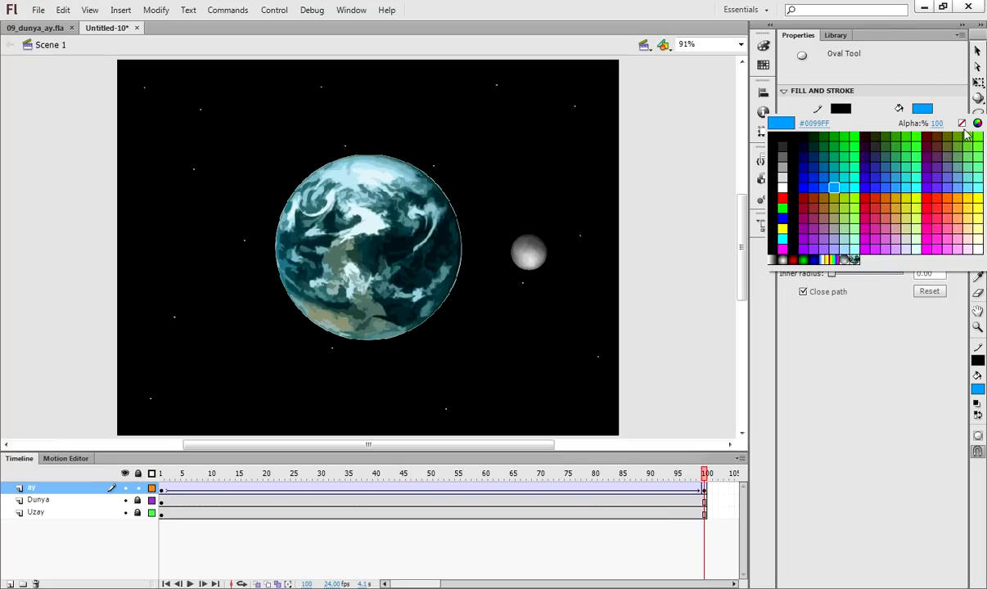
{"action": "left_click", "coordinate": [961, 123]}
{"action": "left_click_drag", "start_coordinate": [157, 202], "coordinate": [573, 306]}
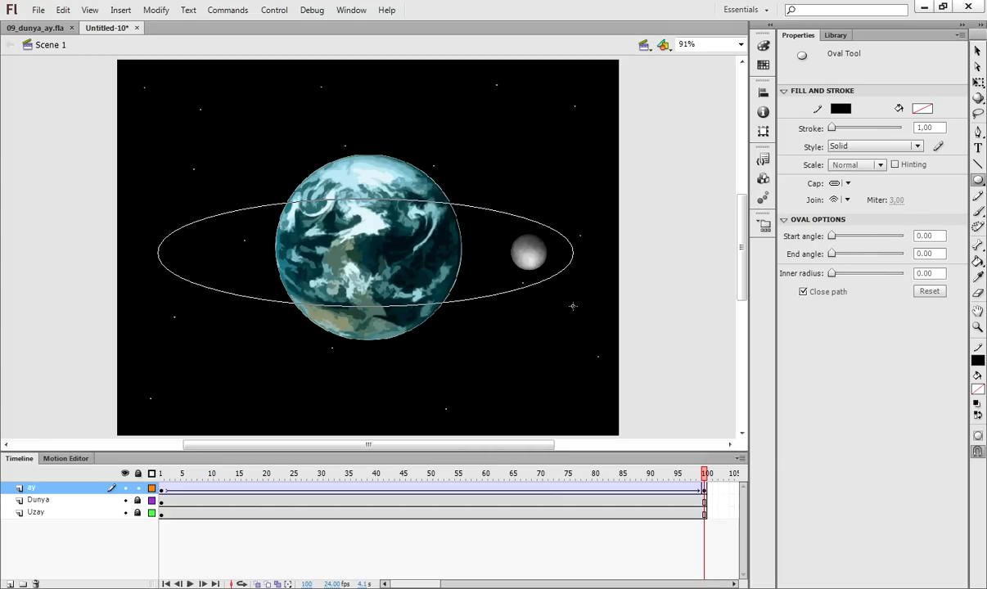
{"action": "left_click_drag", "start_coordinate": [573, 306], "coordinate": [573, 306]}
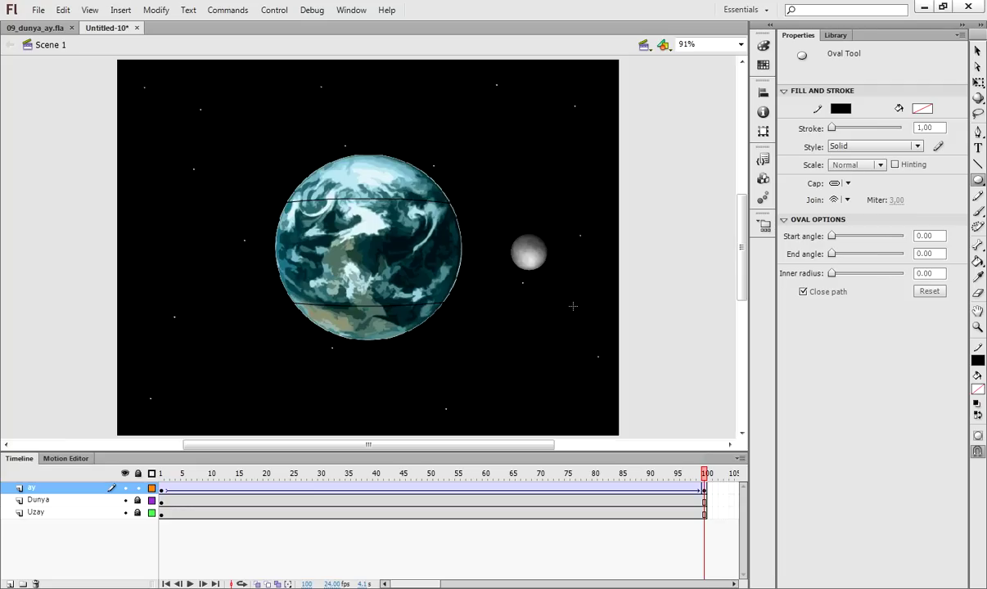
{"action": "key", "text": "ctrl+z"}
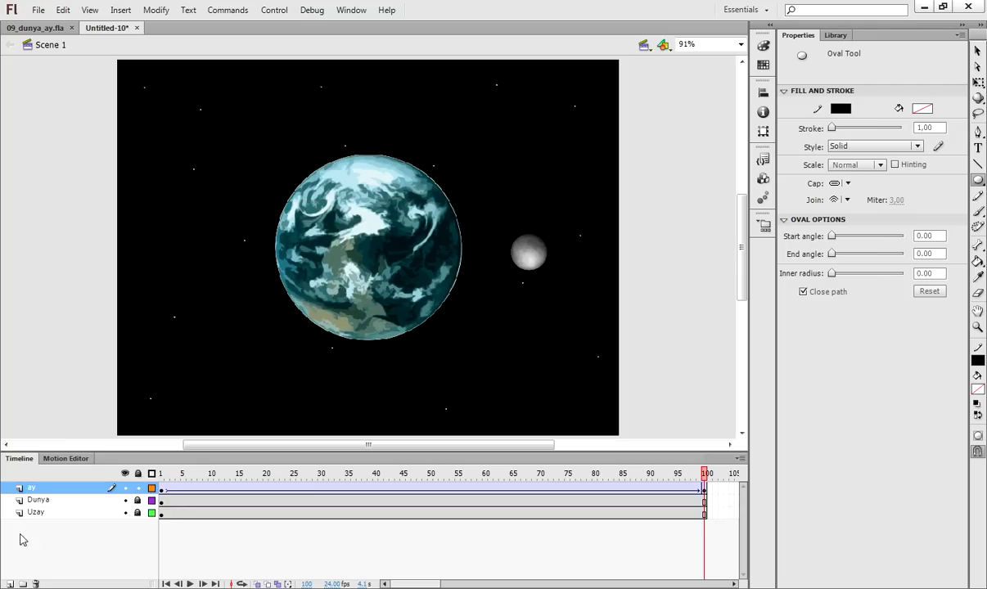
Add a classic motion guide to the ay layer and draw a flat orbit ellipse about 594 × 143 px around the Earth on it
{"action": "left_click", "coordinate": [35, 490]}
{"action": "right_click", "coordinate": [35, 493]}
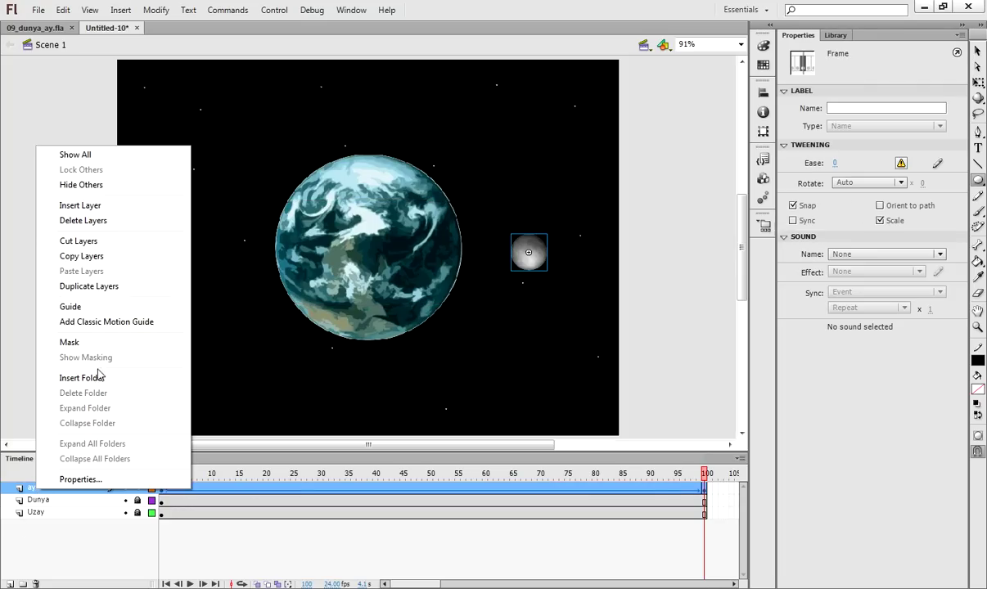
{"action": "left_click", "coordinate": [121, 322]}
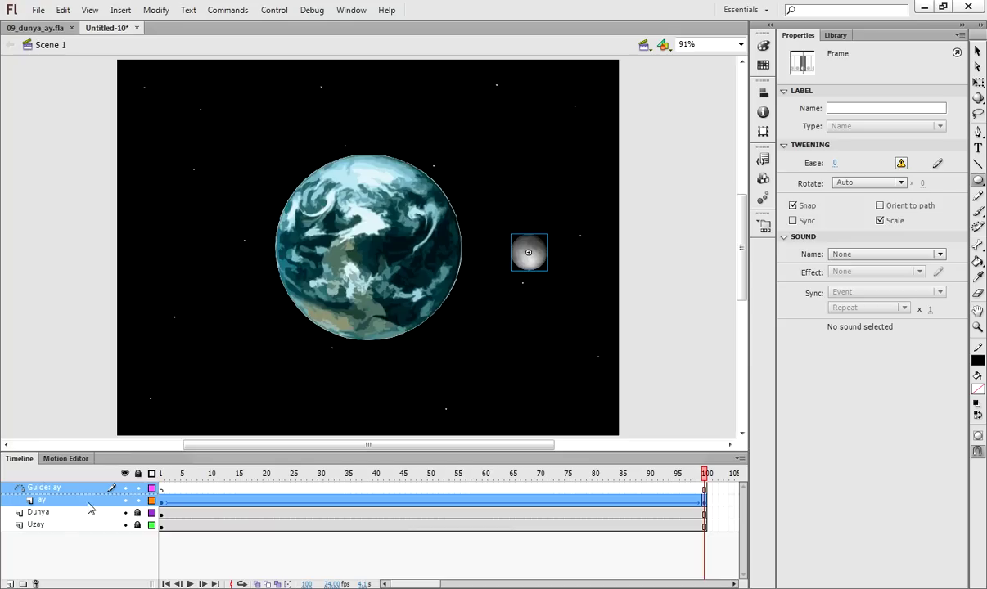
{"action": "mouse_move", "coordinate": [178, 212]}
{"action": "left_mouse_down"}
{"action": "mouse_move", "coordinate": [264, 246]}
{"action": "mouse_move", "coordinate": [544, 283]}
{"action": "mouse_move", "coordinate": [540, 296]}
{"action": "mouse_move", "coordinate": [550, 297]}
{"action": "left_mouse_up"}
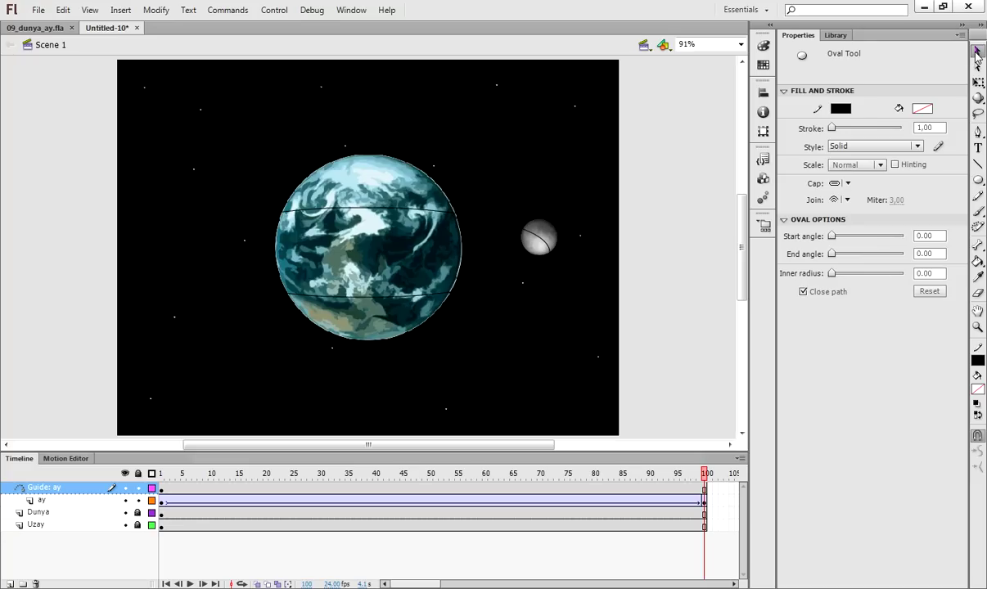
Change the orbit ellipse's stroke colour to white
{"action": "key", "text": "v"}
{"action": "left_click", "coordinate": [54, 490]}
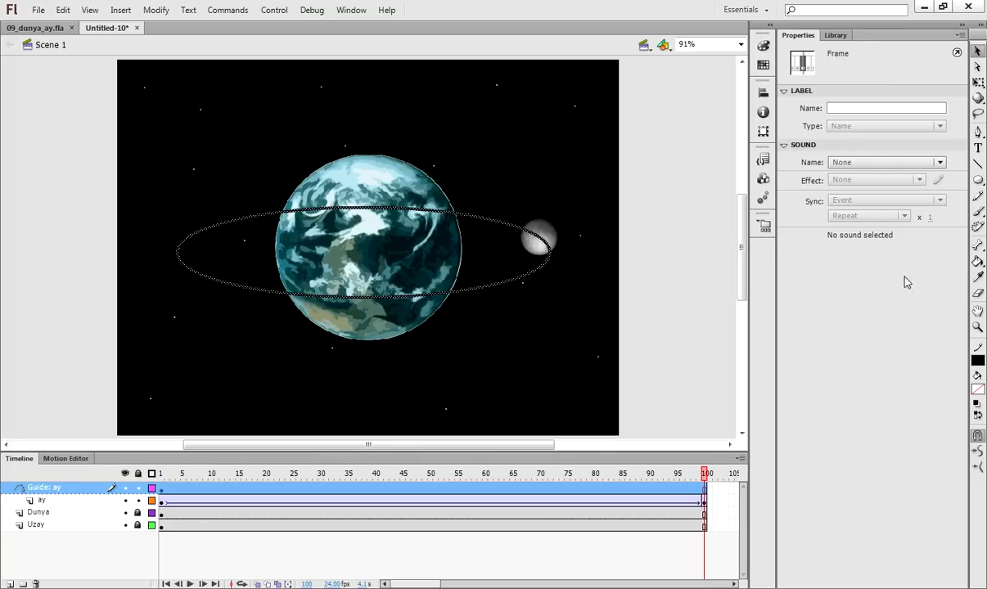
{"action": "left_click", "coordinate": [494, 229]}
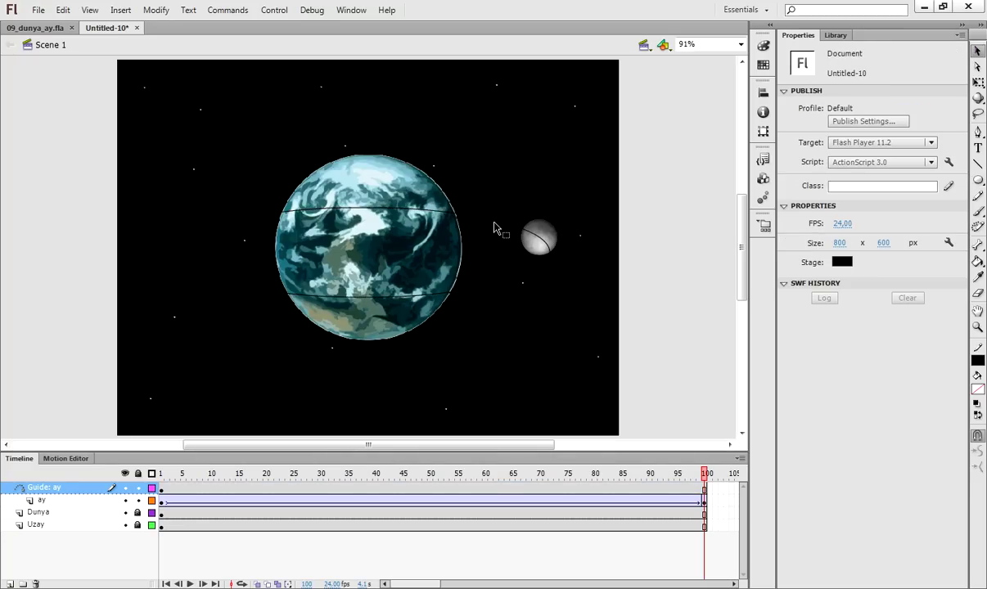
{"action": "left_click", "coordinate": [495, 225]}
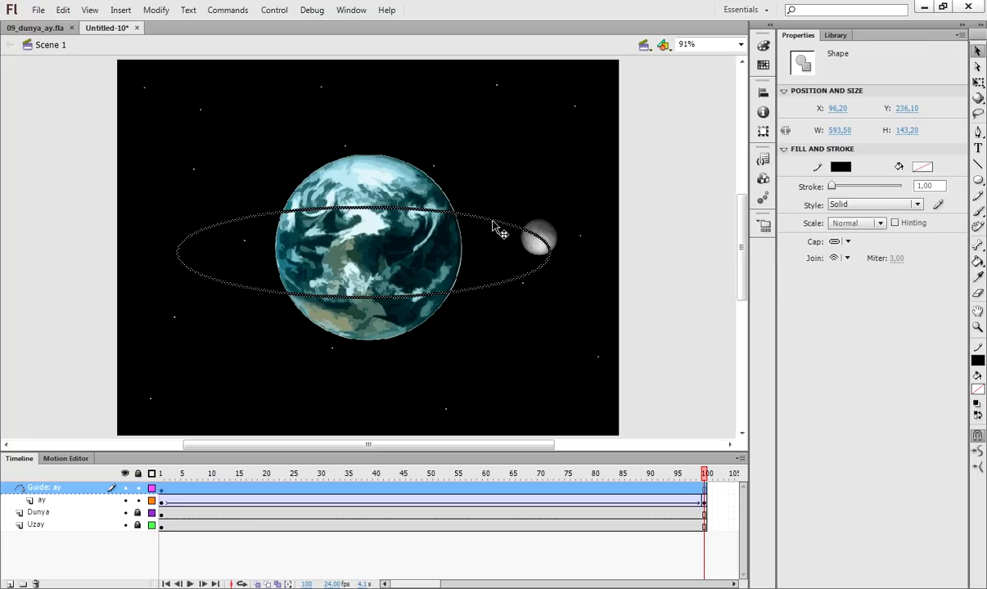
{"action": "left_click", "coordinate": [843, 167]}
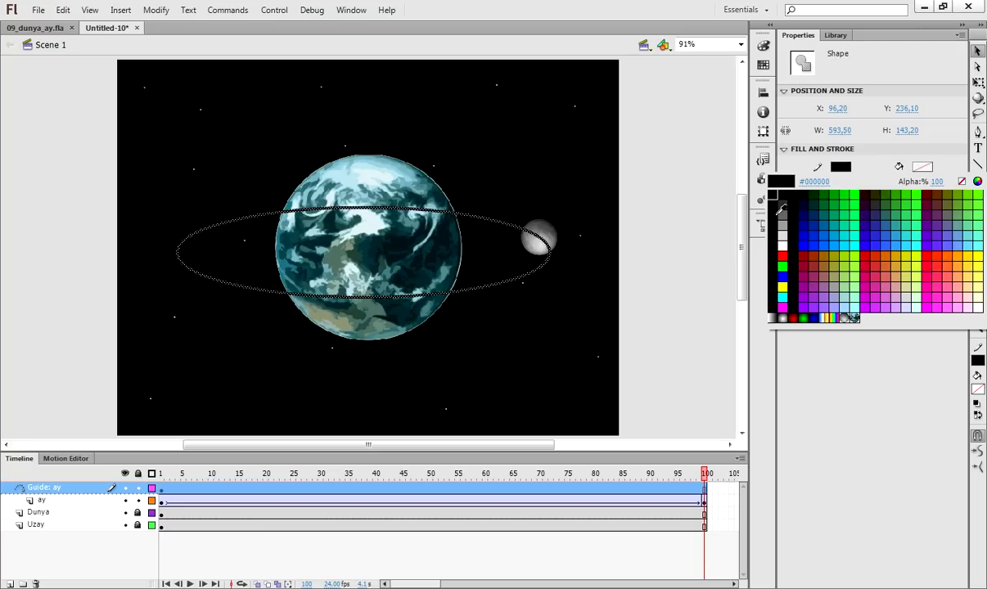
{"action": "left_click", "coordinate": [781, 256]}
{"action": "left_click", "coordinate": [677, 270]}
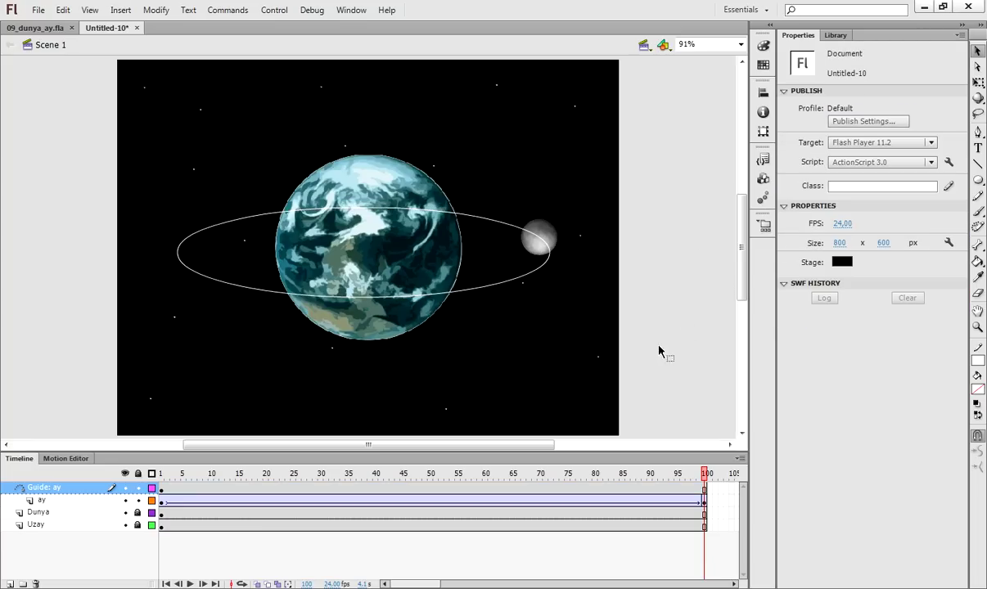
Move the Moon in the ay layer's frame 100 so its centre sits on the right end of the orbit line
{"action": "left_click", "coordinate": [703, 489]}
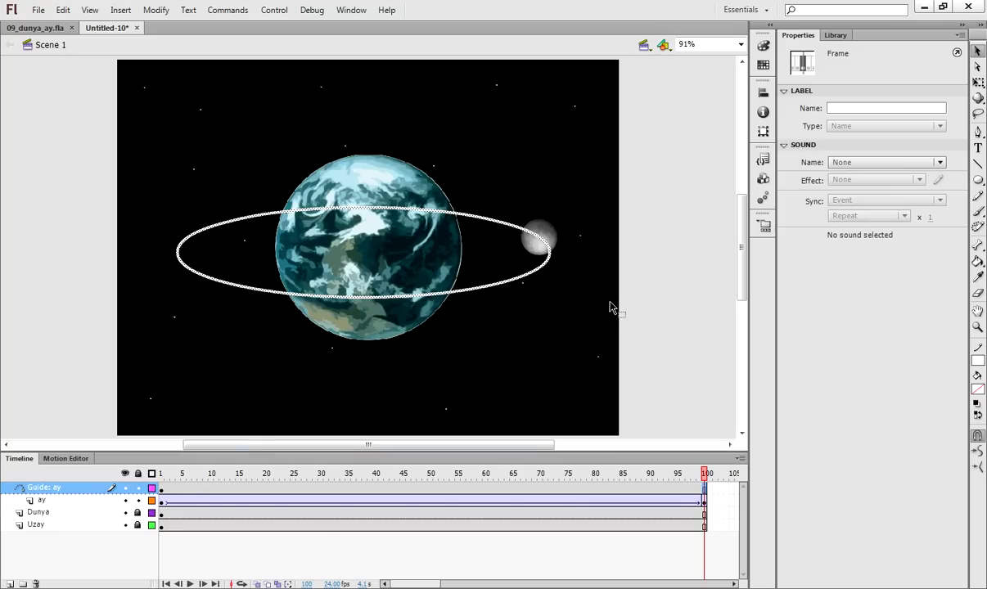
{"action": "left_click", "coordinate": [564, 257]}
{"action": "left_click", "coordinate": [704, 501]}
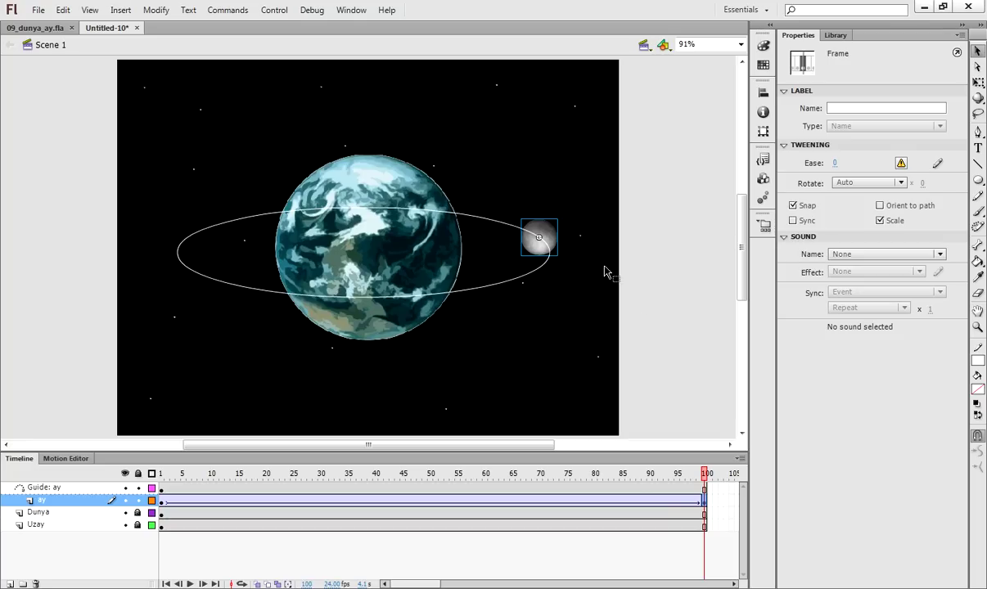
{"action": "left_click_drag", "start_coordinate": [553, 240], "coordinate": [545, 239]}
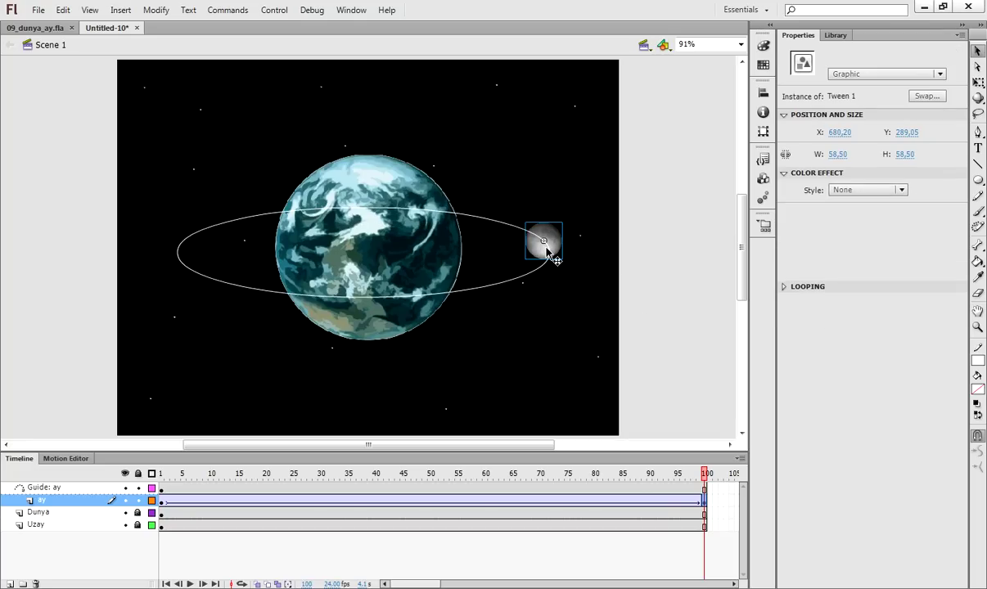
Return to frame 1 and use the Eraser to open a small gap in the orbit guide beside the Moon
{"action": "left_click_drag", "start_coordinate": [537, 481], "coordinate": [143, 463]}
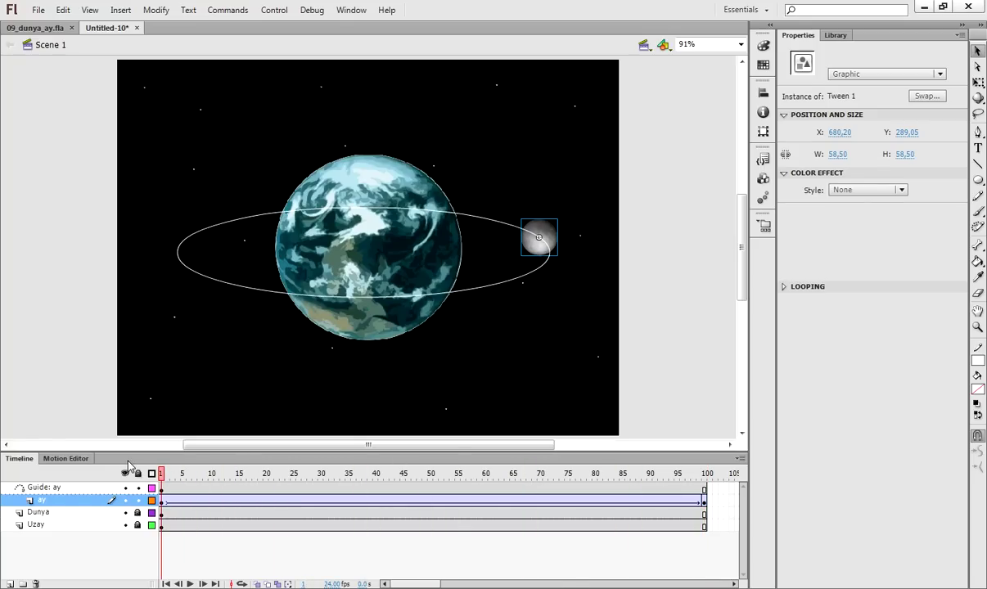
{"action": "left_click", "coordinate": [123, 434]}
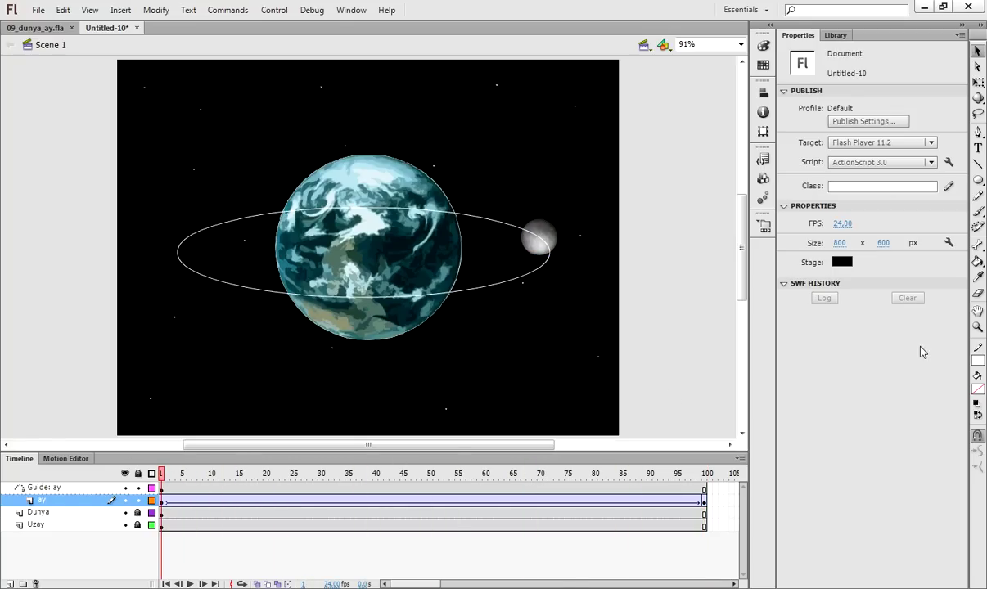
{"action": "left_click", "coordinate": [976, 295]}
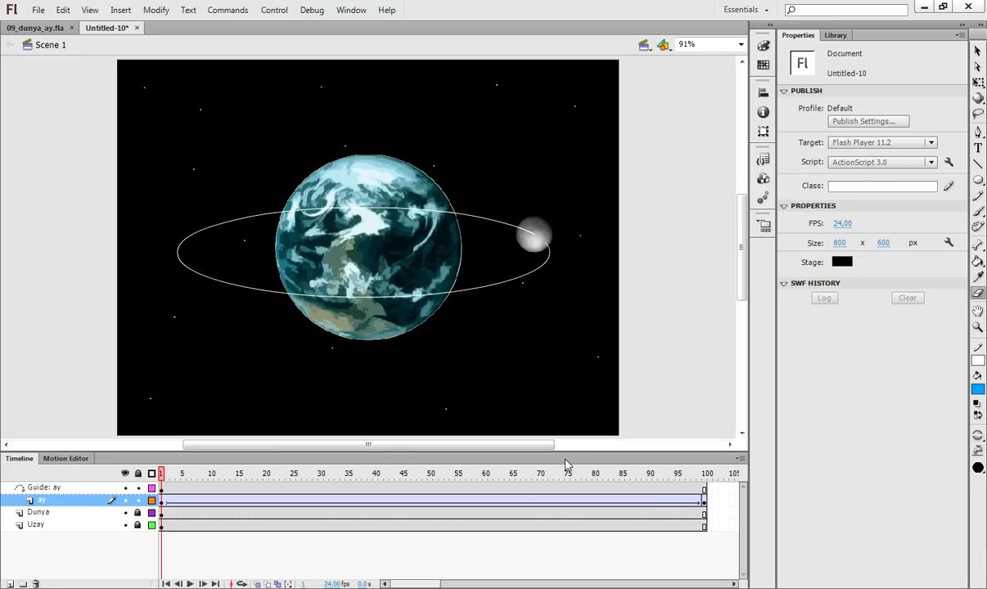
Test the movie from frame 1 to check the Moon's motion along the orbit, and close the preview
{"action": "left_click_drag", "start_coordinate": [164, 483], "coordinate": [121, 469]}
{"action": "key", "text": "ctrl+Return"}
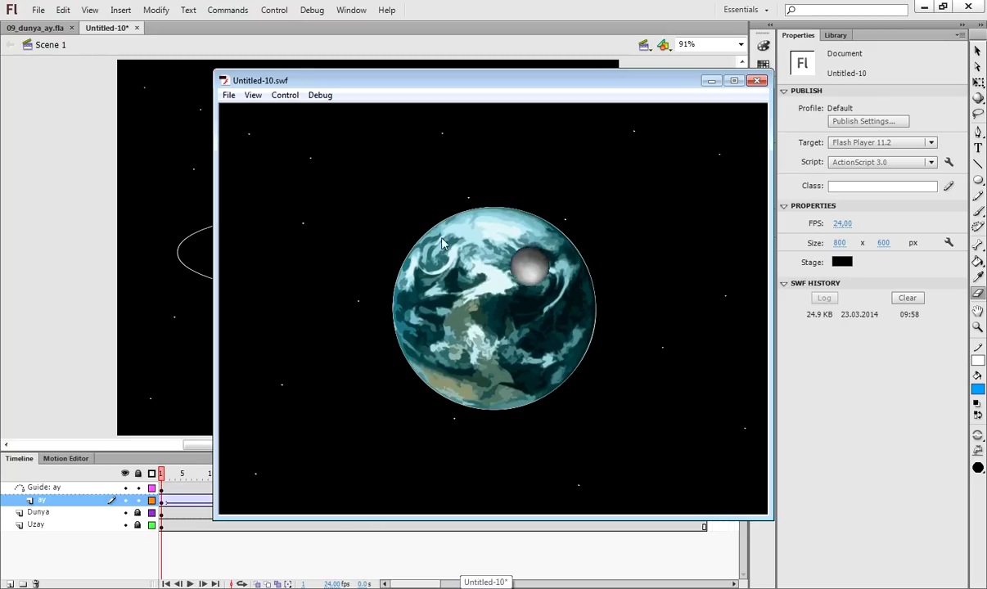
{"action": "left_click", "coordinate": [758, 82]}
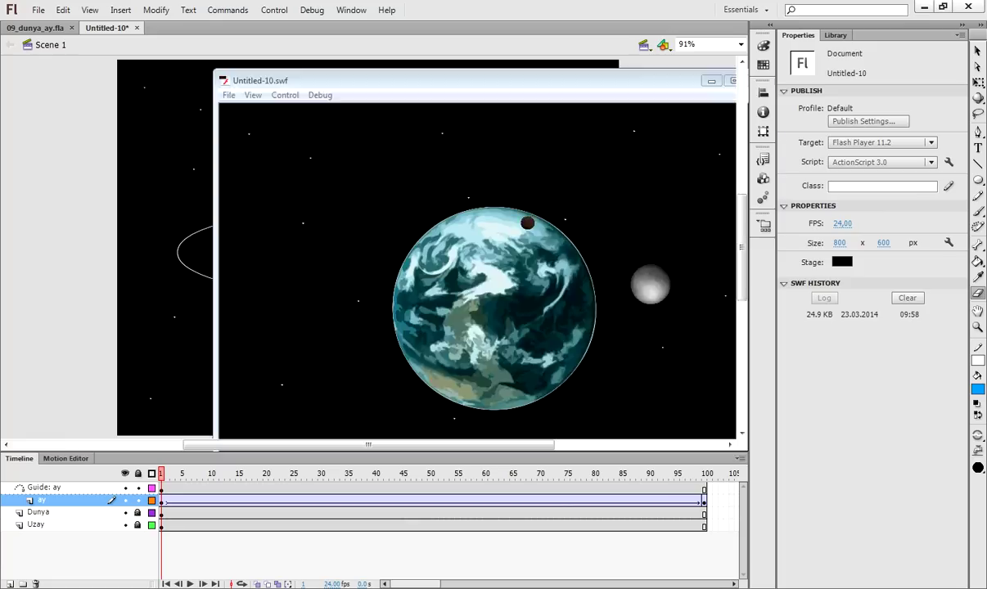
Lock the guide and ay layers, unlock the Dunya layer, and break the Earth bitmap apart
{"action": "left_click", "coordinate": [45, 513]}
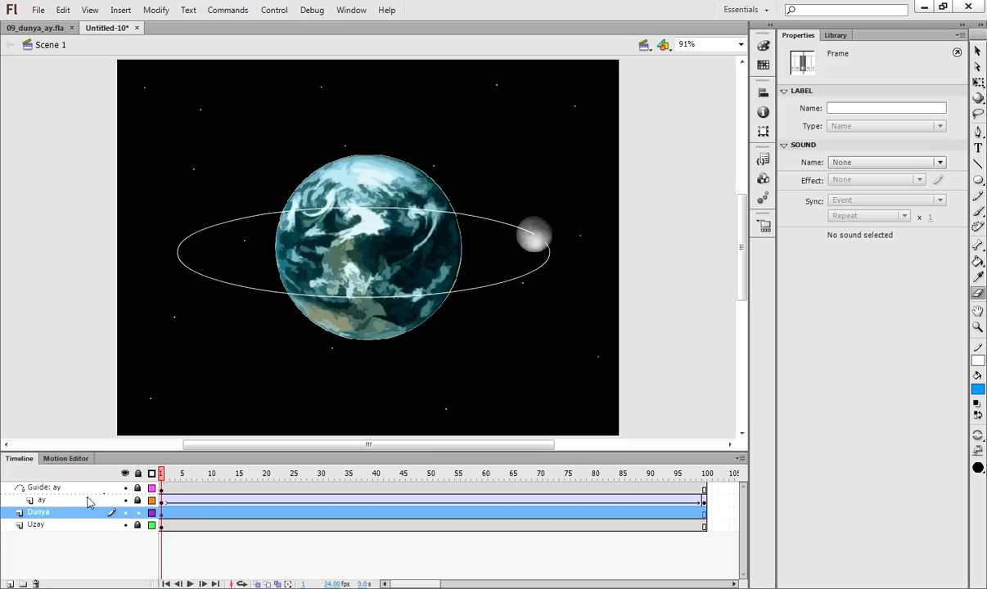
{"action": "left_click", "coordinate": [979, 51]}
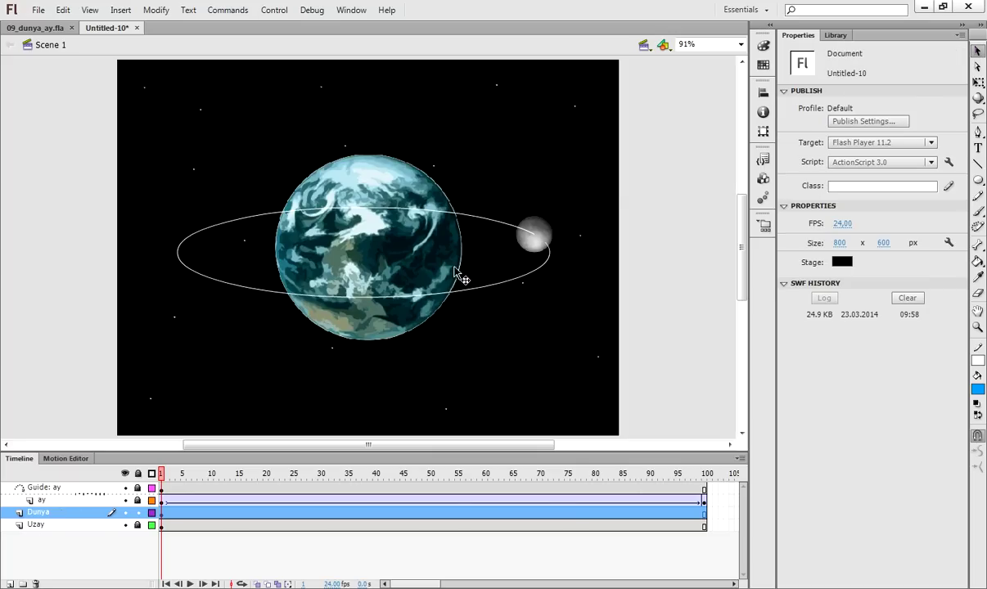
{"action": "left_click", "coordinate": [454, 275]}
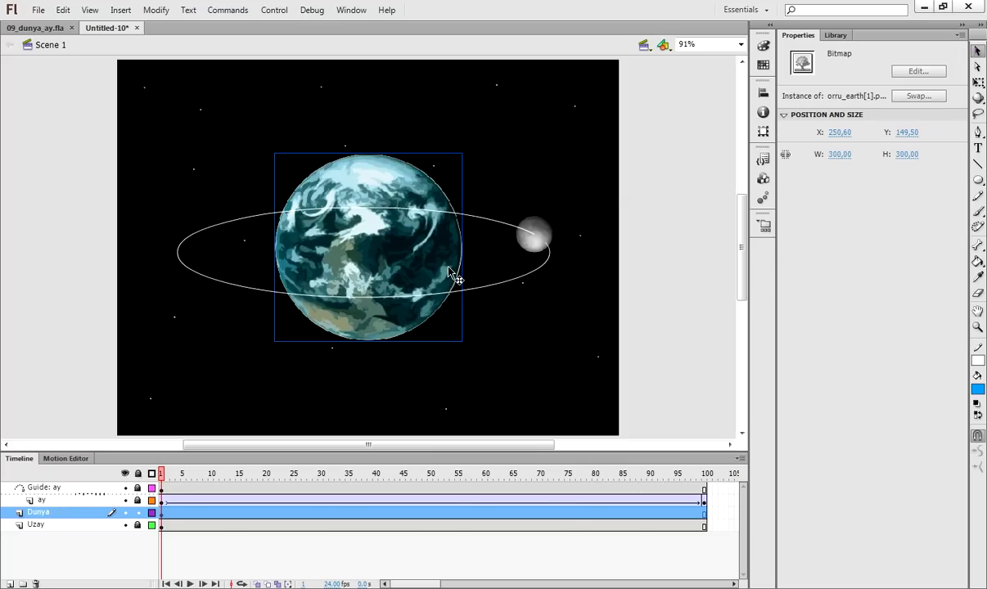
{"action": "right_click", "coordinate": [455, 275]}
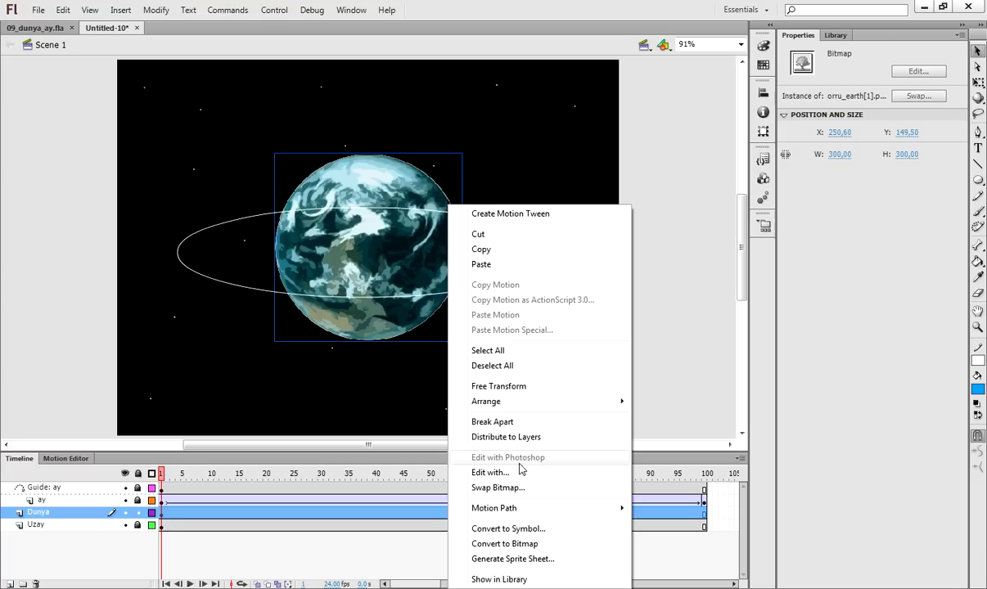
{"action": "left_click", "coordinate": [493, 424]}
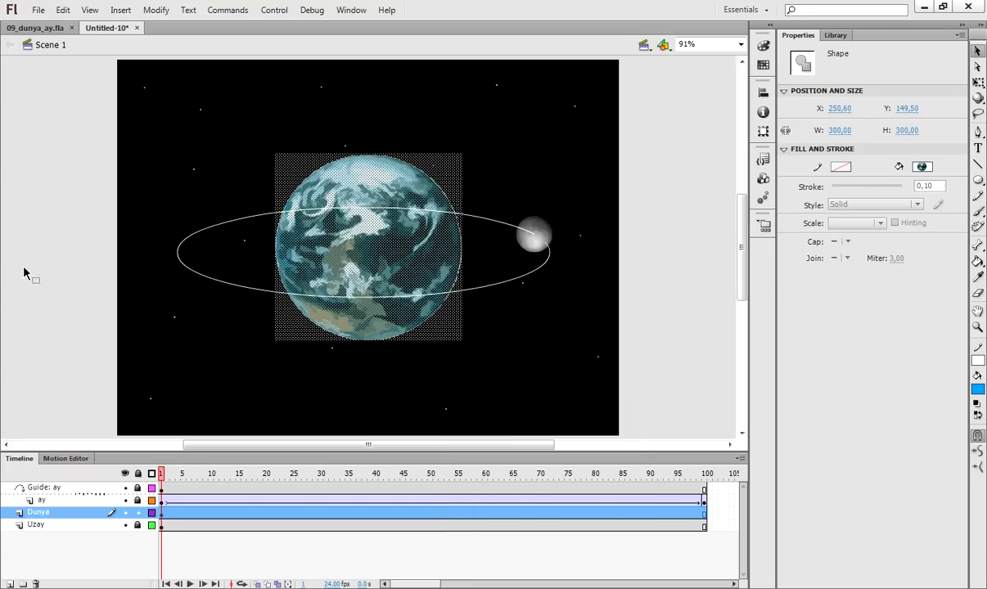
Select the upper half of the Earth, about 160 px high, down to the orbit's middle, and cut it
{"action": "left_click", "coordinate": [67, 194]}
{"action": "left_click_drag", "start_coordinate": [81, 125], "coordinate": [616, 258]}
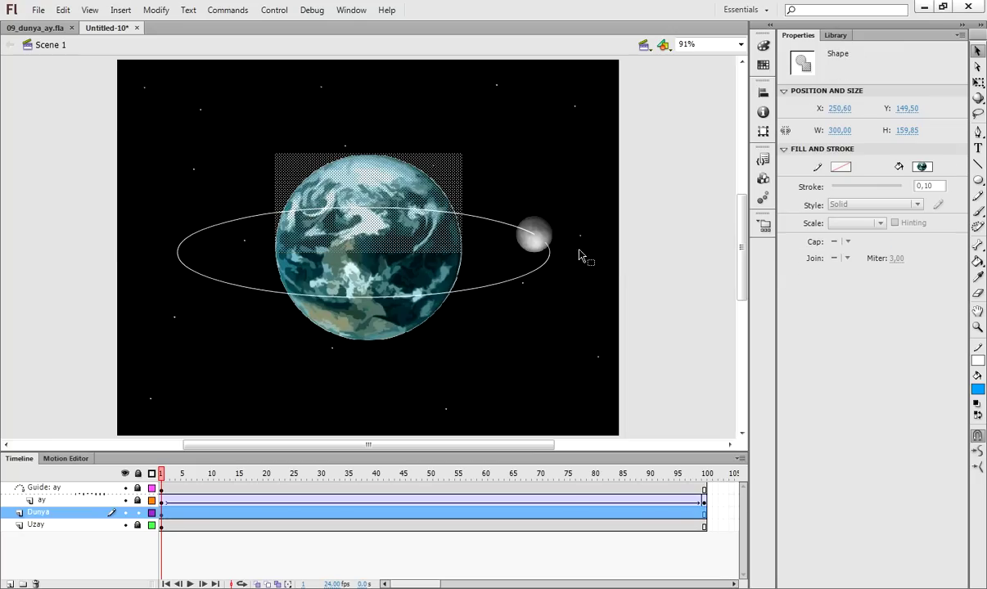
{"action": "right_click", "coordinate": [414, 226]}
{"action": "left_click", "coordinate": [464, 274]}
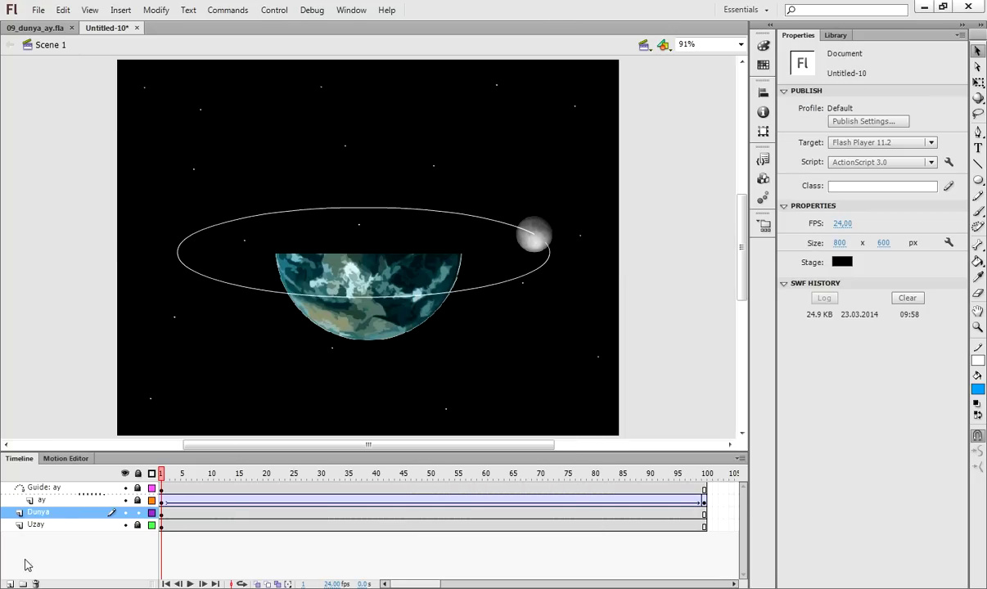
Add a new layer above the ay guide layer and name it Kuzey
{"action": "left_click", "coordinate": [9, 584]}
{"action": "left_click", "coordinate": [47, 489]}
{"action": "double_click", "coordinate": [48, 489]}
{"action": "type", "text": "Kuzey"}
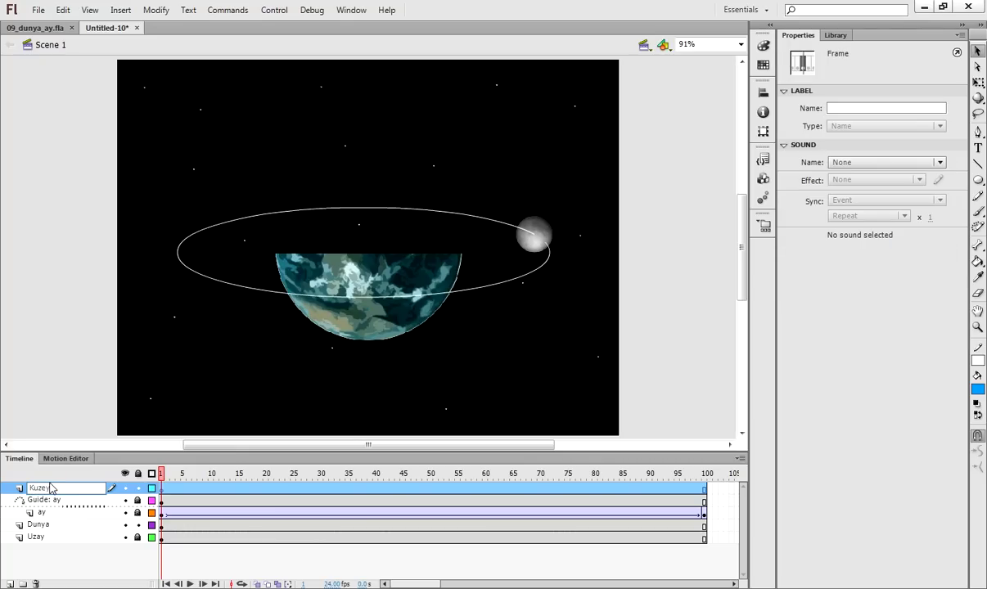
{"action": "key", "text": "Return"}
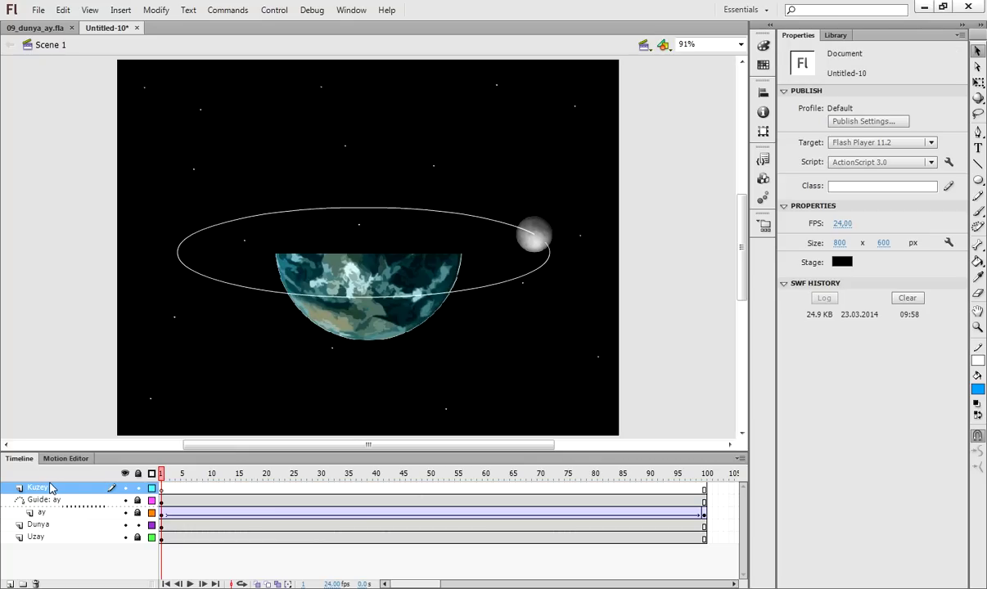
Paste the cut upper half of the Earth in place on the Kuzey layer and deselect it
{"action": "right_click", "coordinate": [36, 309]}
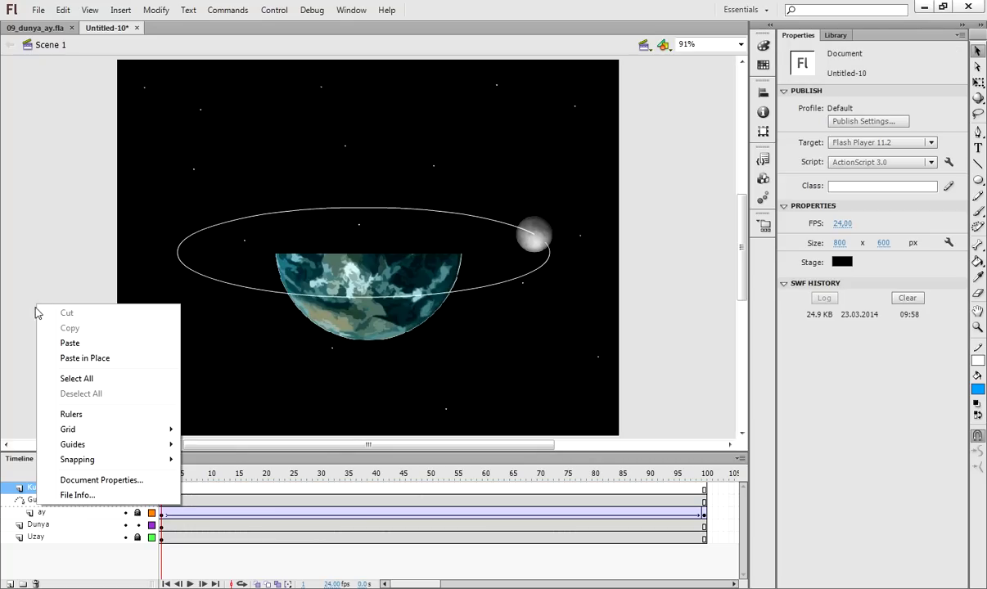
{"action": "left_click", "coordinate": [109, 358]}
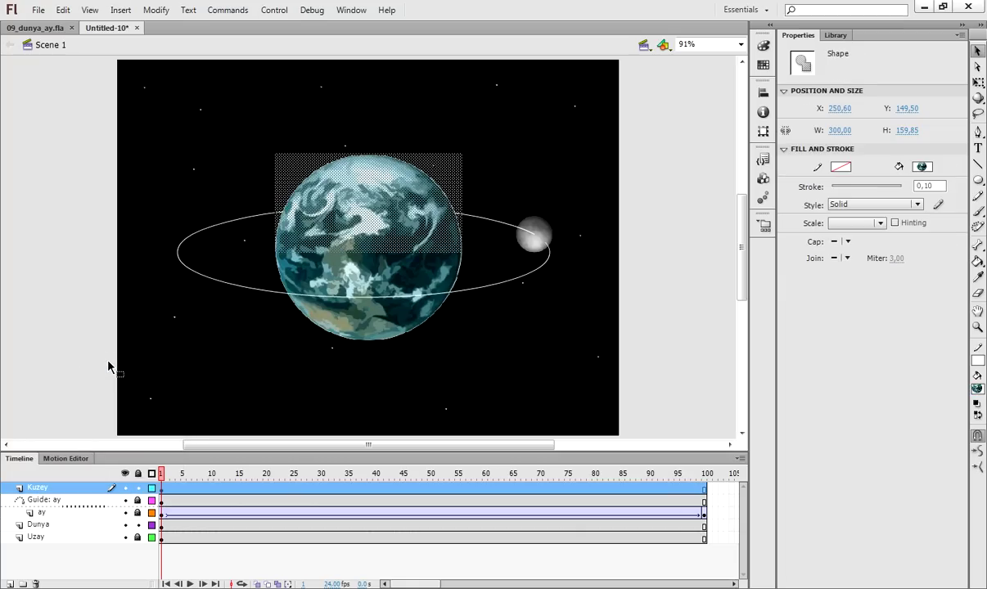
{"action": "left_click", "coordinate": [82, 325]}
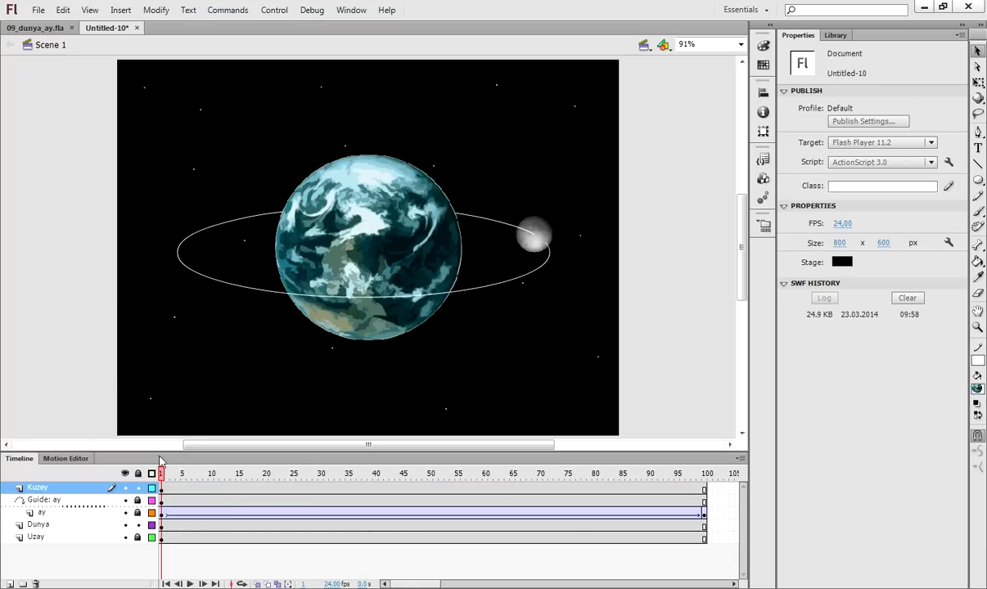
Rename the Dunya layer, which holds the Earth's lower half, as Guney
{"action": "double_click", "coordinate": [57, 525]}
{"action": "type", "text": "G"}
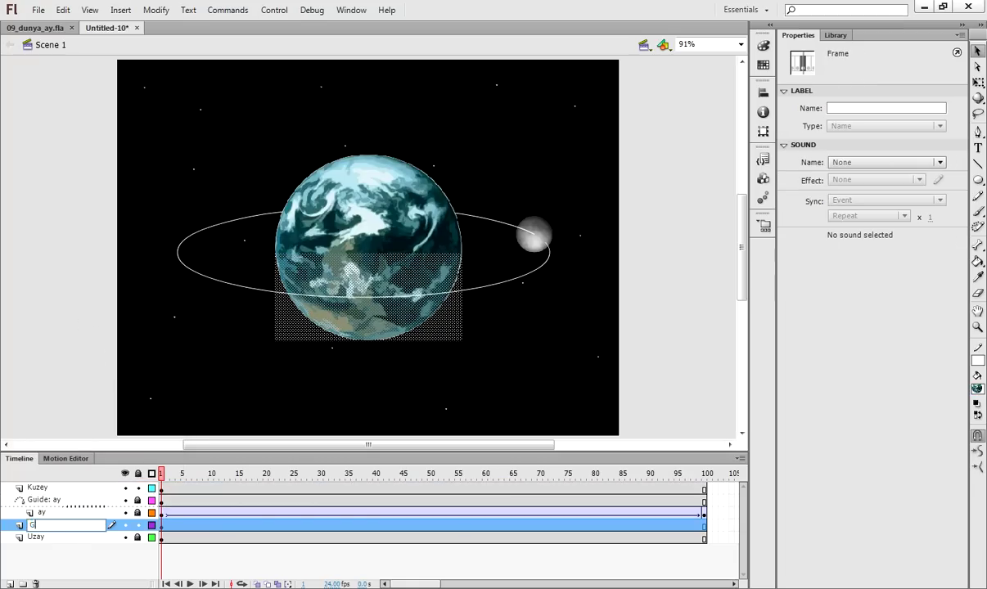
{"action": "type", "text": "uney"}
{"action": "key", "text": "Return"}
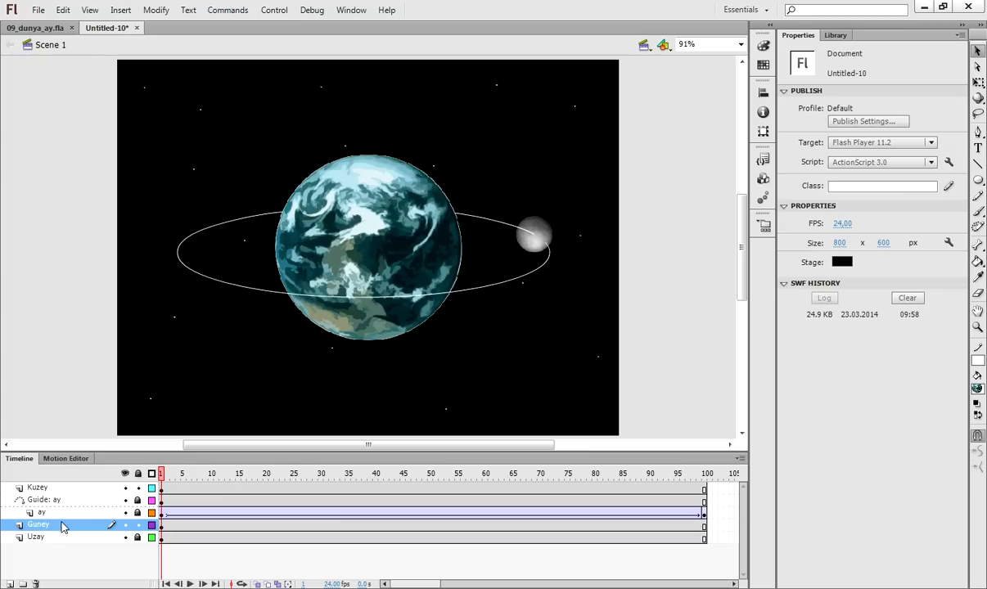
Test the movie to check the Moon's pass around both Earth halves, and retest it after highlighting the Kuzey layer's content
{"action": "key", "text": "ctrl+Return"}
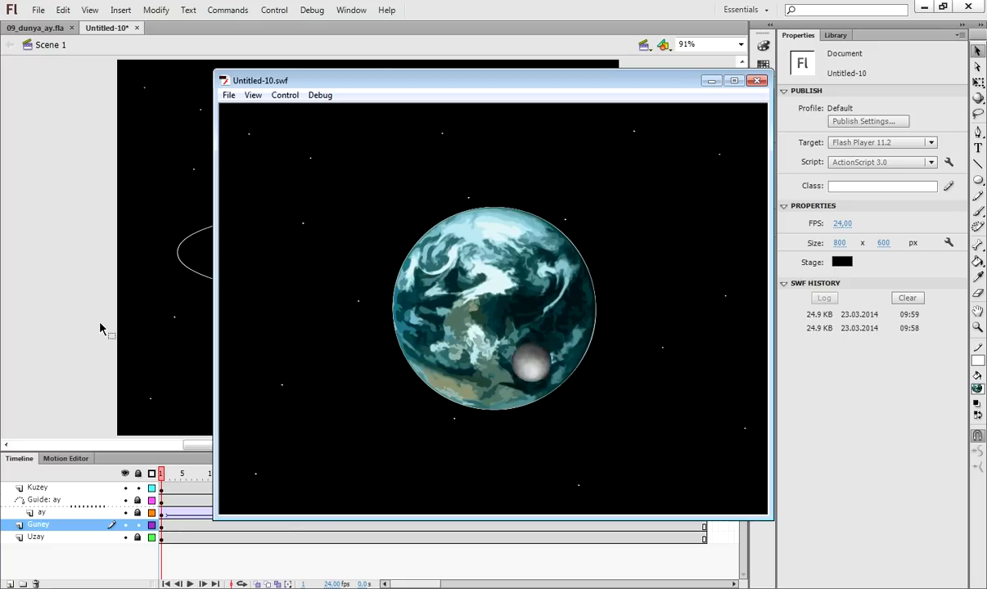
{"action": "left_click", "coordinate": [757, 81]}
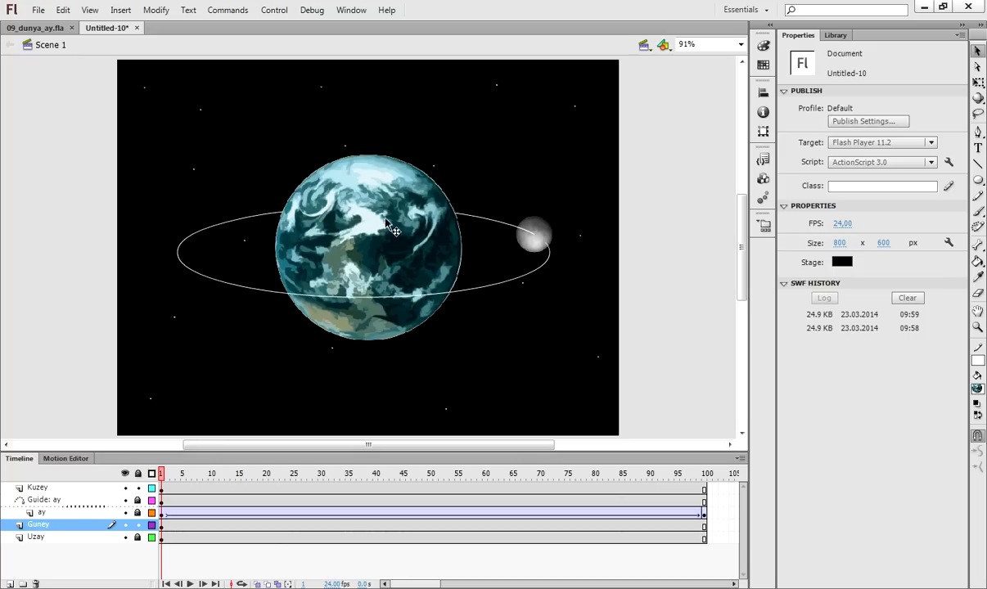
{"action": "left_click", "coordinate": [69, 489]}
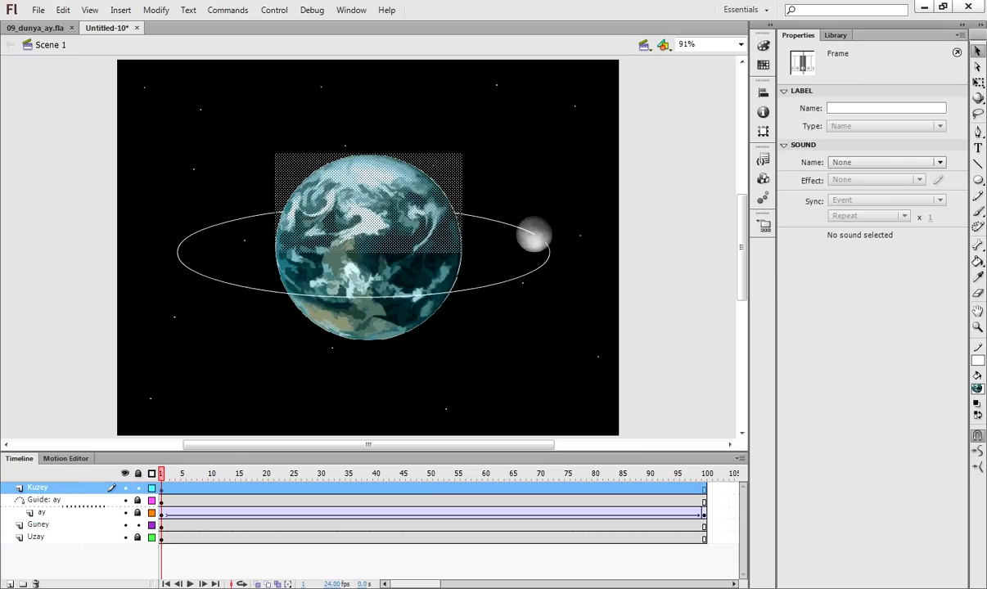
{"action": "left_click", "coordinate": [88, 288]}
{"action": "key", "text": "ctrl+Return"}
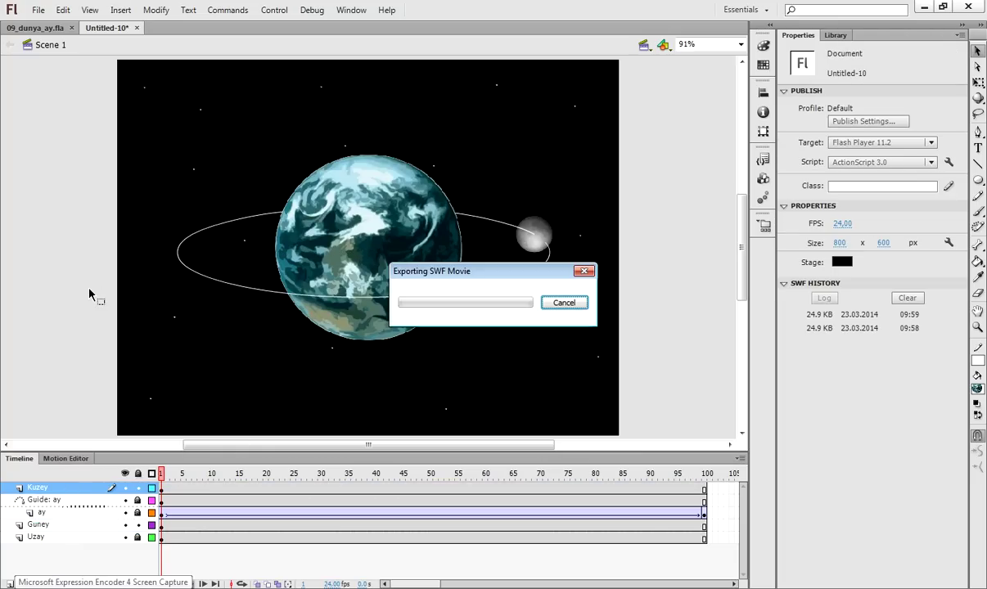